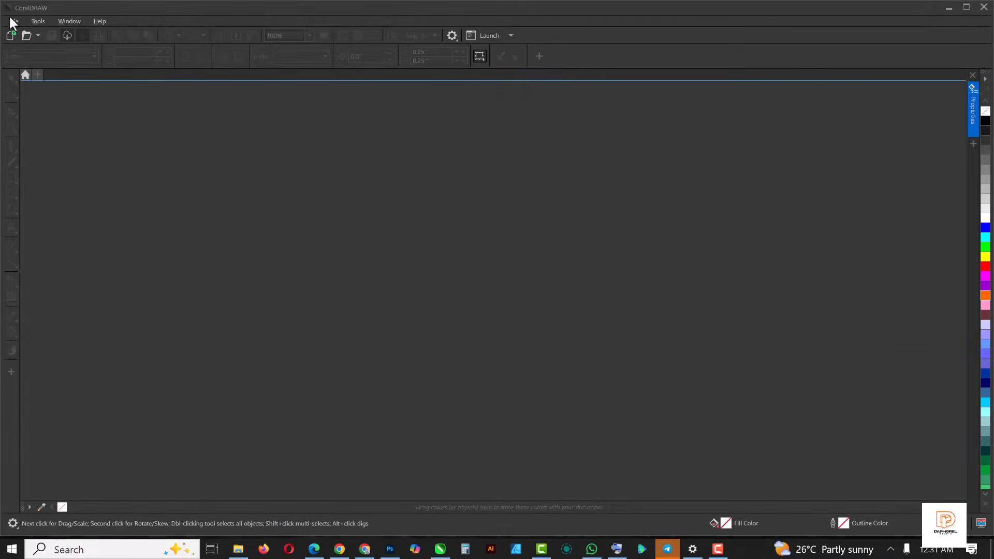
- Create a new document named CLUB POSTER, 4 inches wide and 5 inches high
left_click(12, 22)
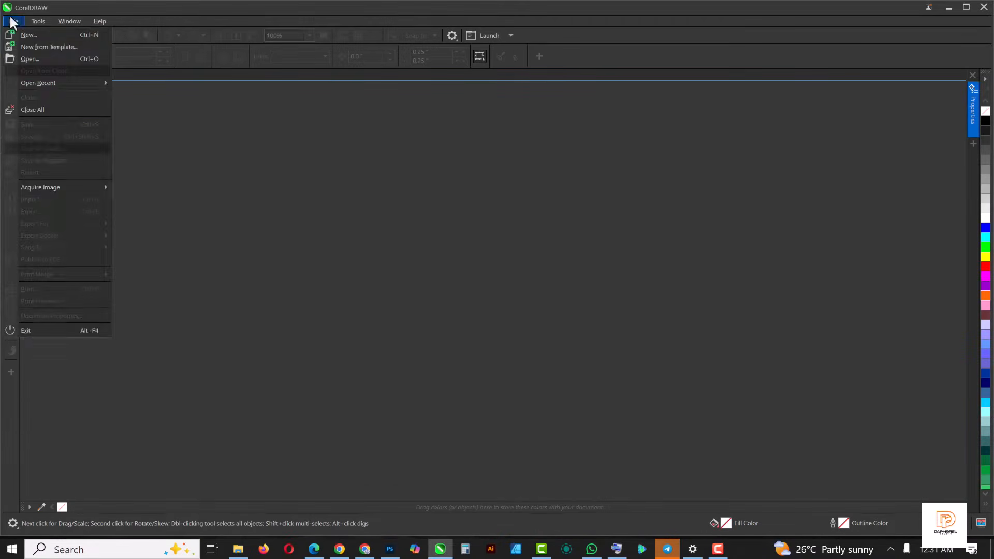
left_click(27, 34)
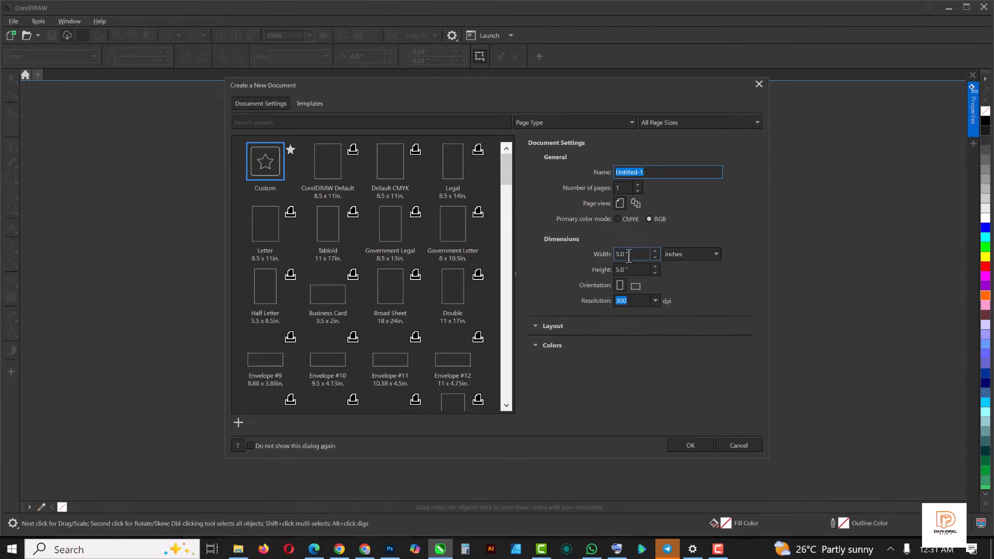
left_click_drag(630, 256, 610, 254)
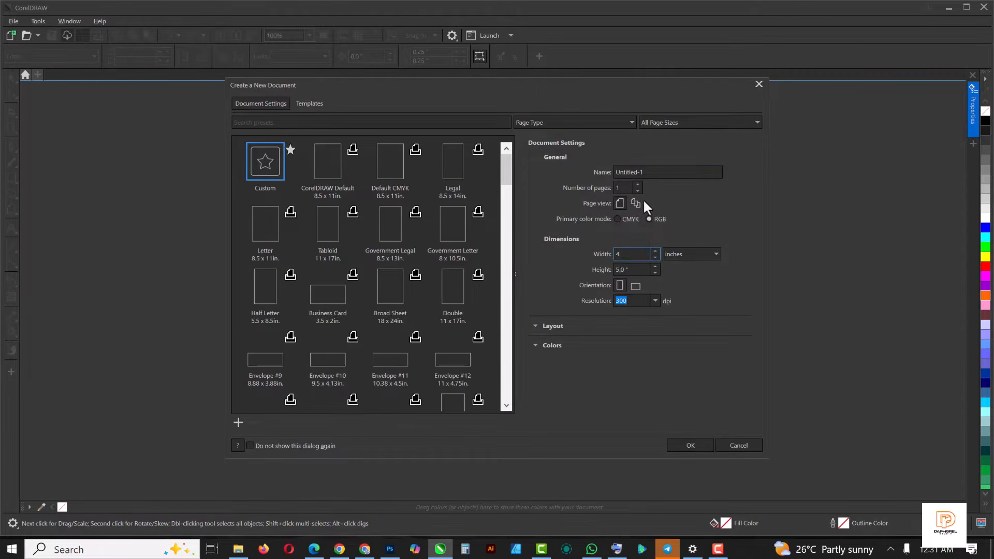
type("4")
left_click_drag(652, 174, 589, 175)
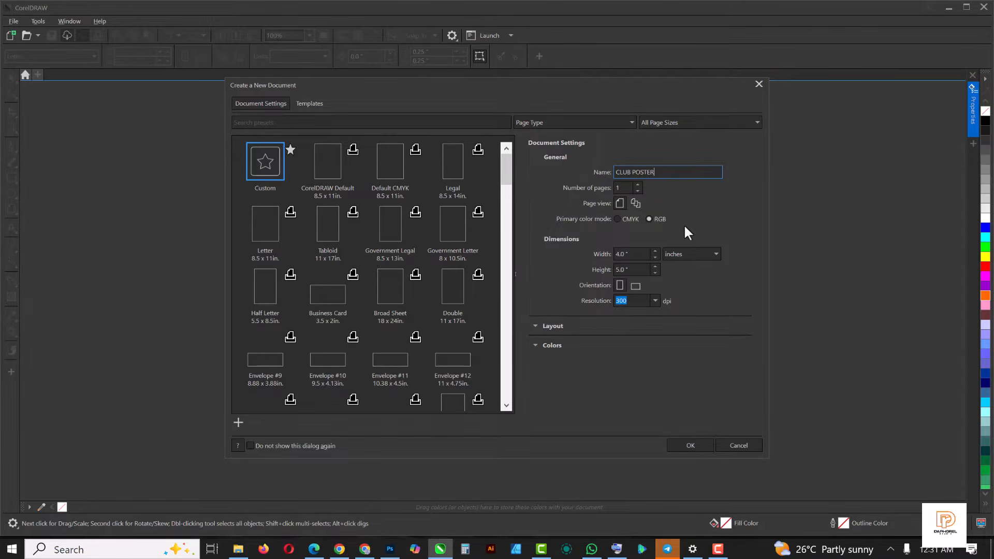
left_click(683, 446)
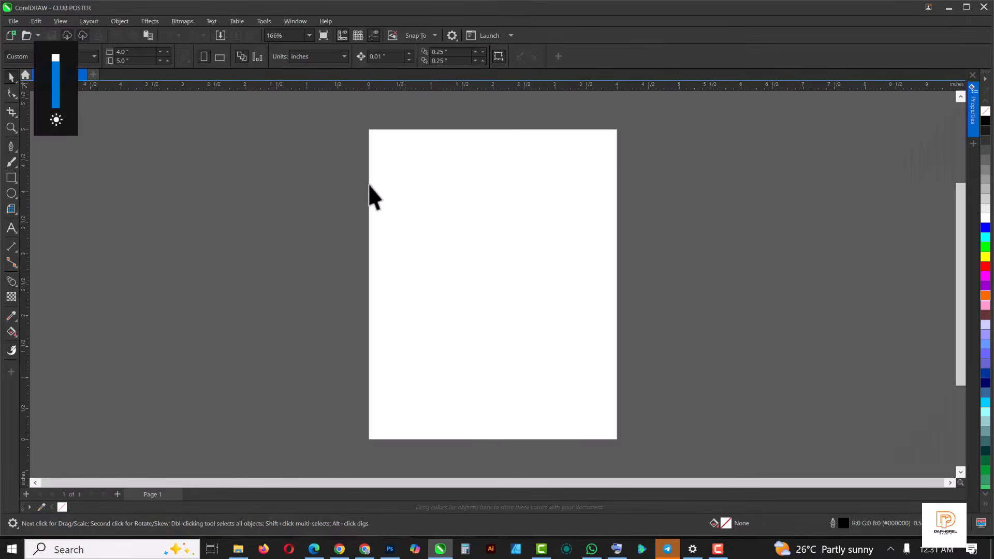
- Add artistic text reading LADIES NIGHT on two lines in the middle of the page
left_click(13, 227)
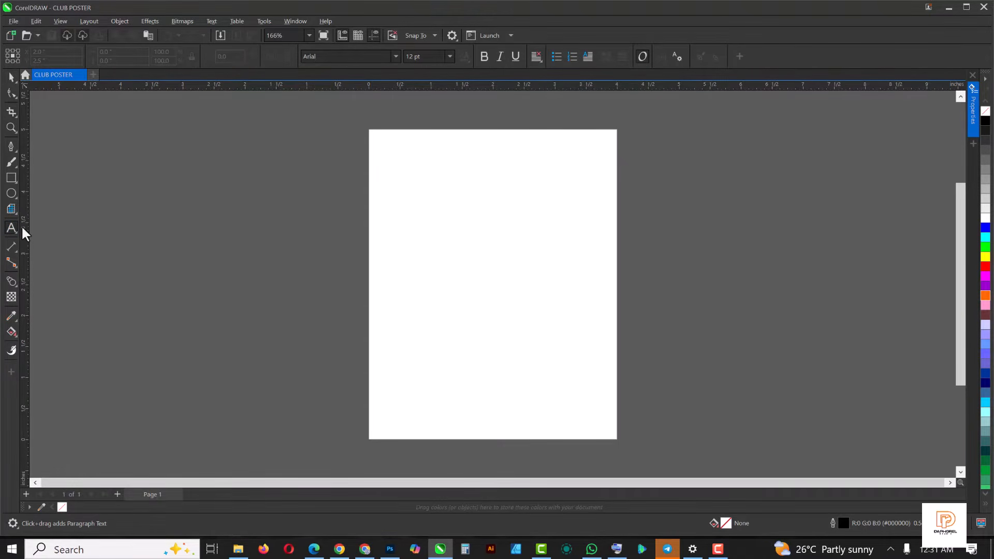
left_click(440, 238)
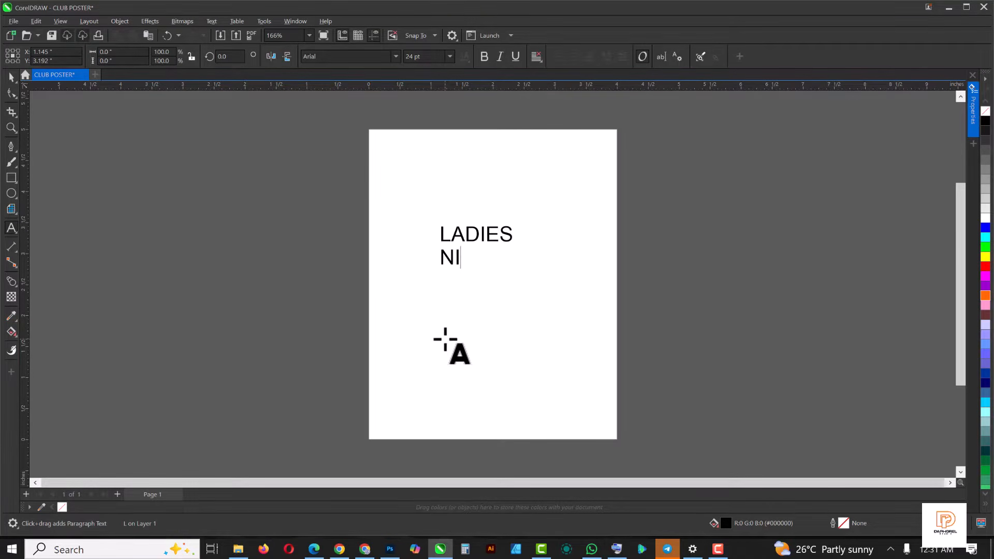
key("ctrl+space")
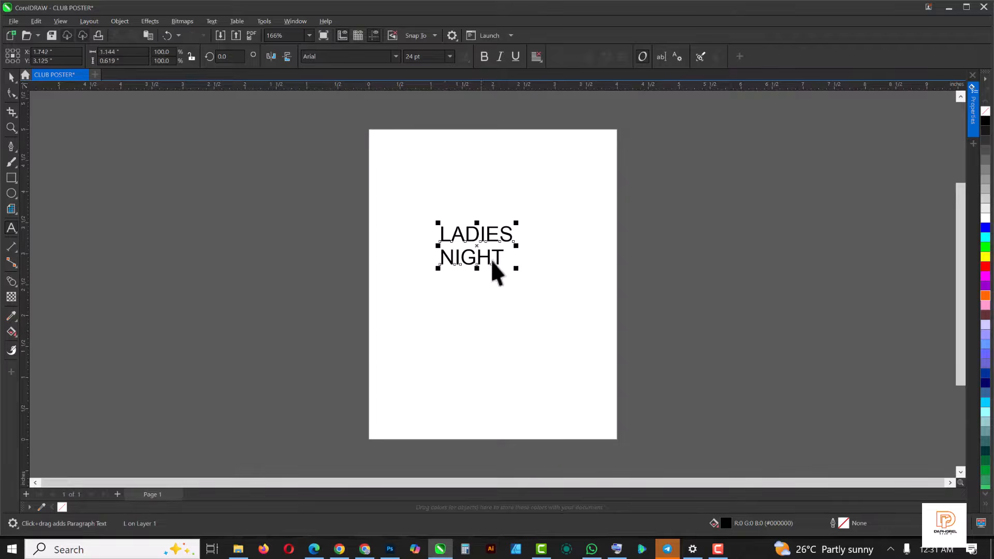
- Tighten the line spacing and character spacing of the LADIES NIGHT text
scroll(492, 256, "up", 4)
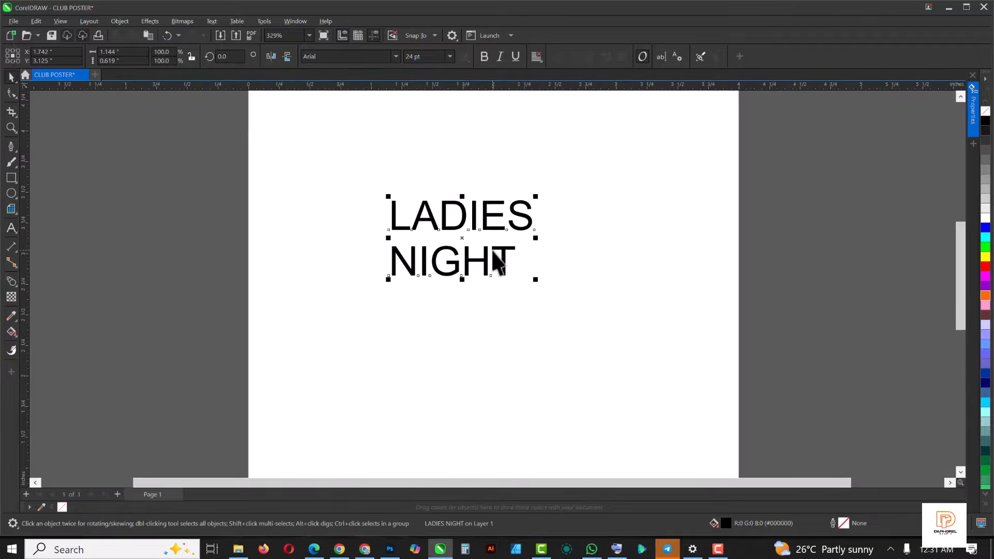
left_click(11, 96)
left_click_drag(371, 284, 383, 262)
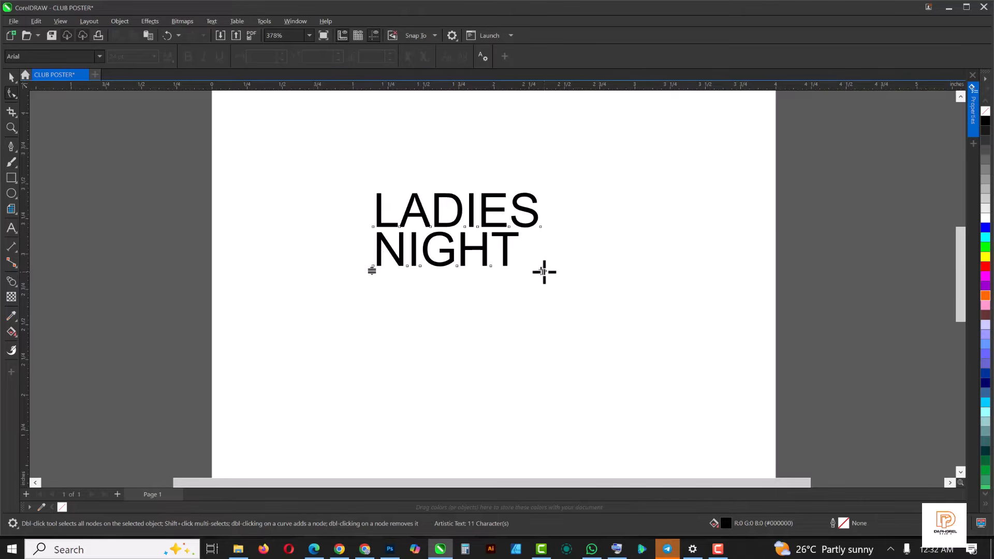
left_click_drag(545, 272, 512, 275)
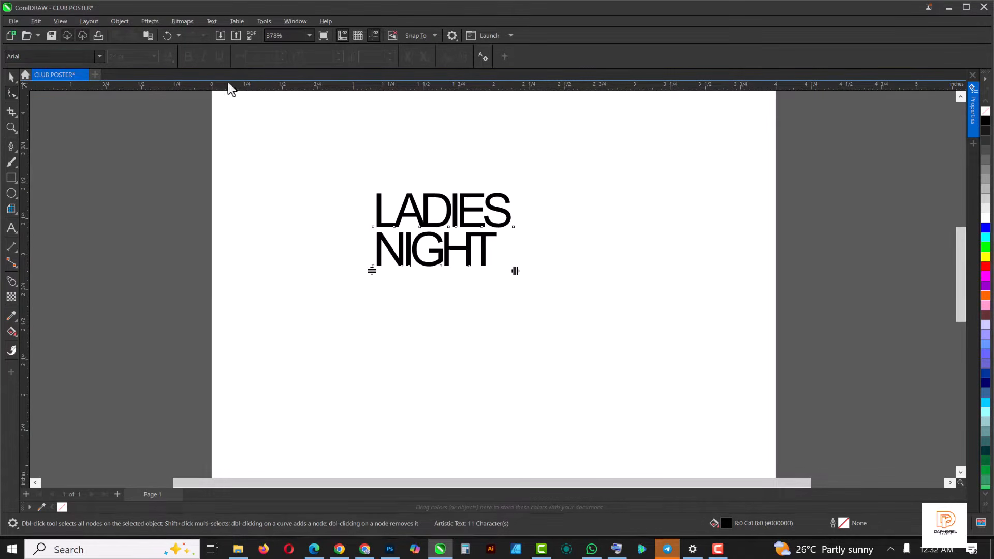
key("space")
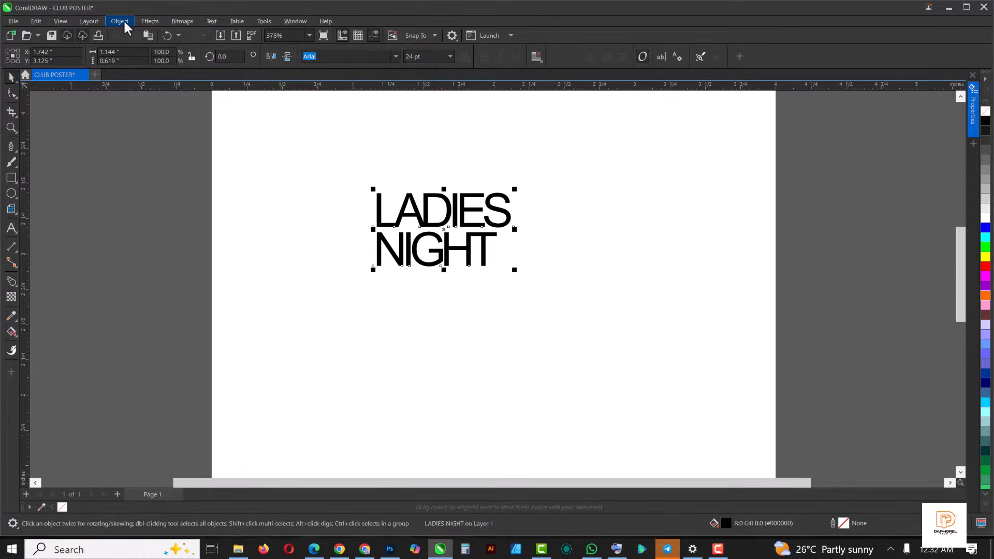
- Break the LADIES NIGHT text apart into separate lines and enlarge NIGHT to about 28 pt
left_click(120, 20)
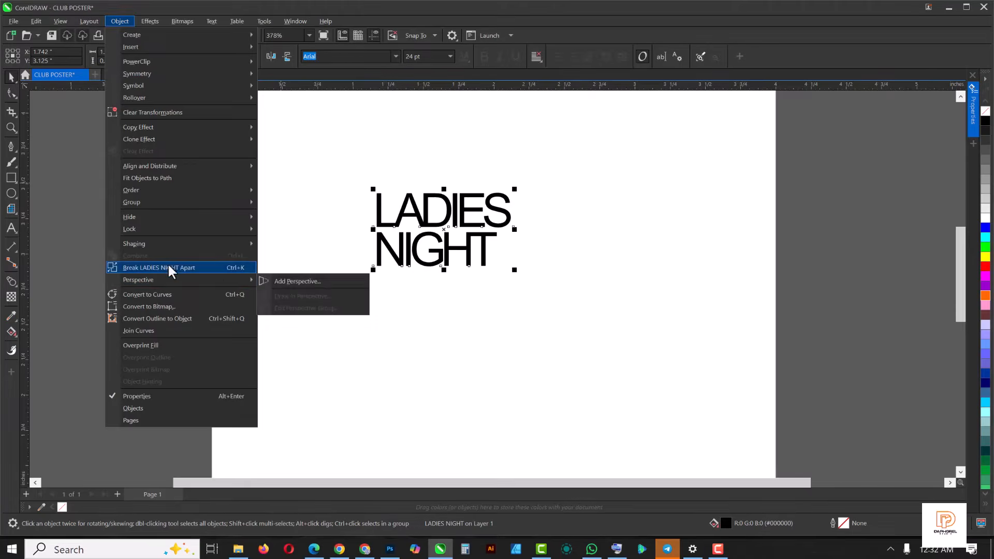
left_click(168, 263)
left_click(498, 304)
left_click(477, 256)
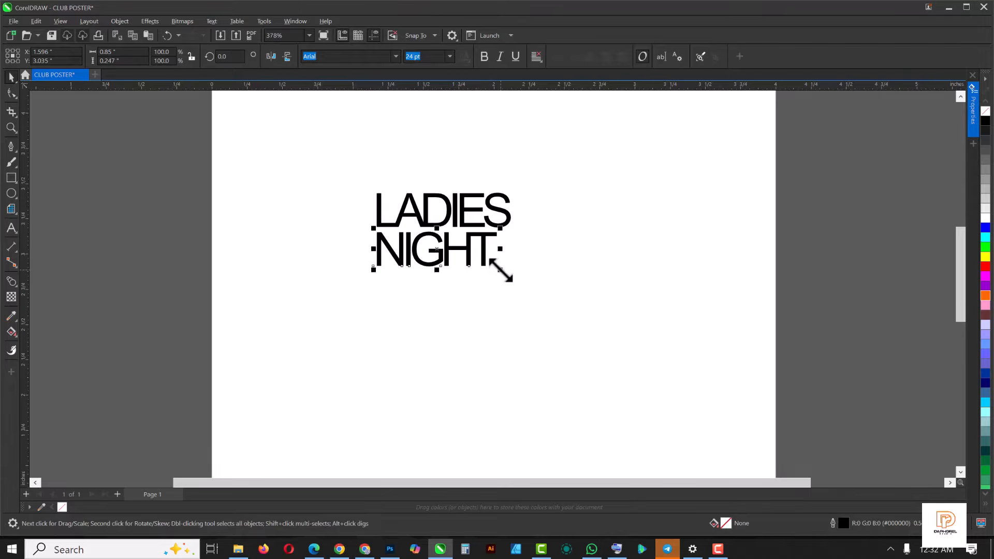
left_click_drag(501, 269, 521, 287)
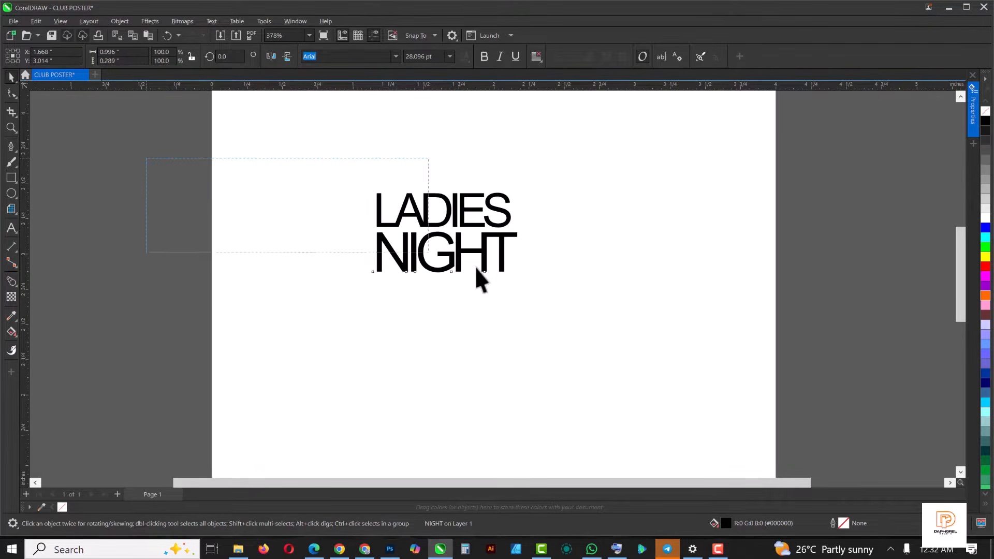
- Set the font of both LADIES and NIGHT to Unnamed SemBd
left_click_drag(640, 331, 641, 331)
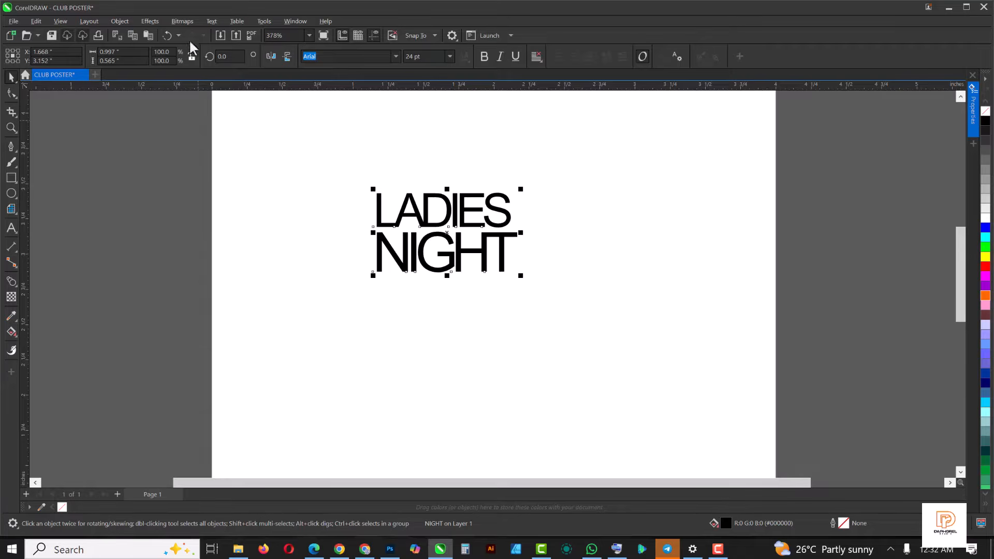
left_click(395, 56)
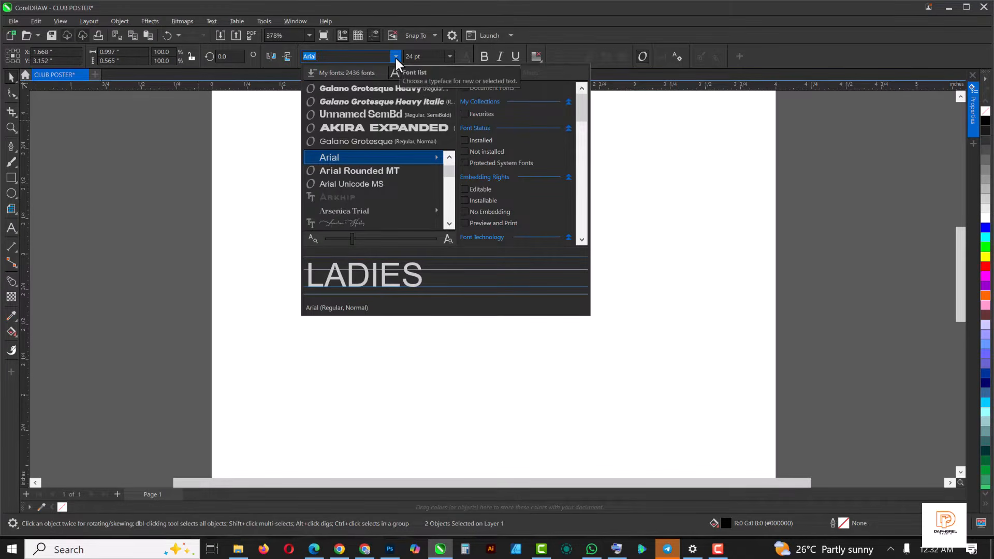
left_click(380, 116)
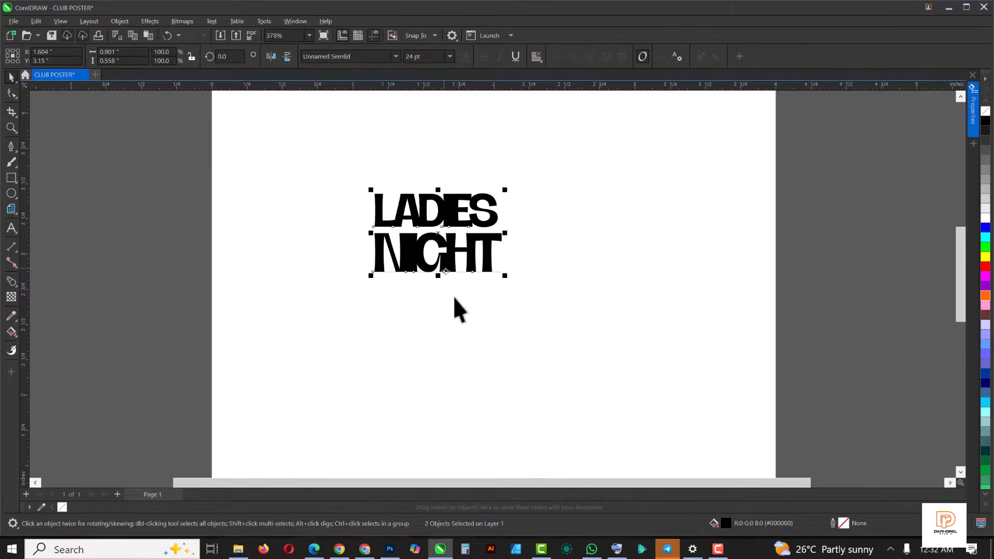
- Widen the character spacing of LADIES and NIGHT until their letters no longer overlap
left_click(458, 312)
left_click(452, 224)
scroll(452, 225, "up", 2)
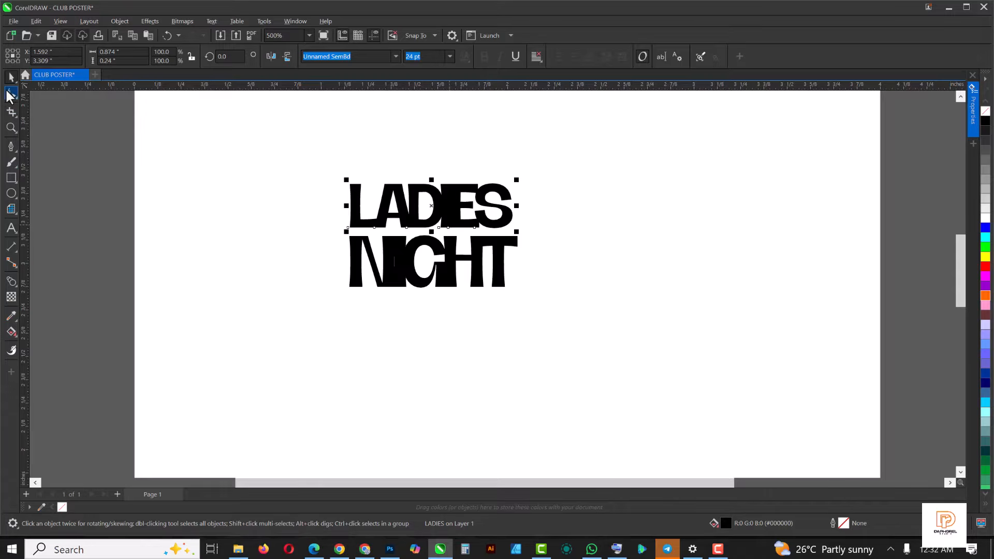
left_click_drag(515, 228, 529, 236)
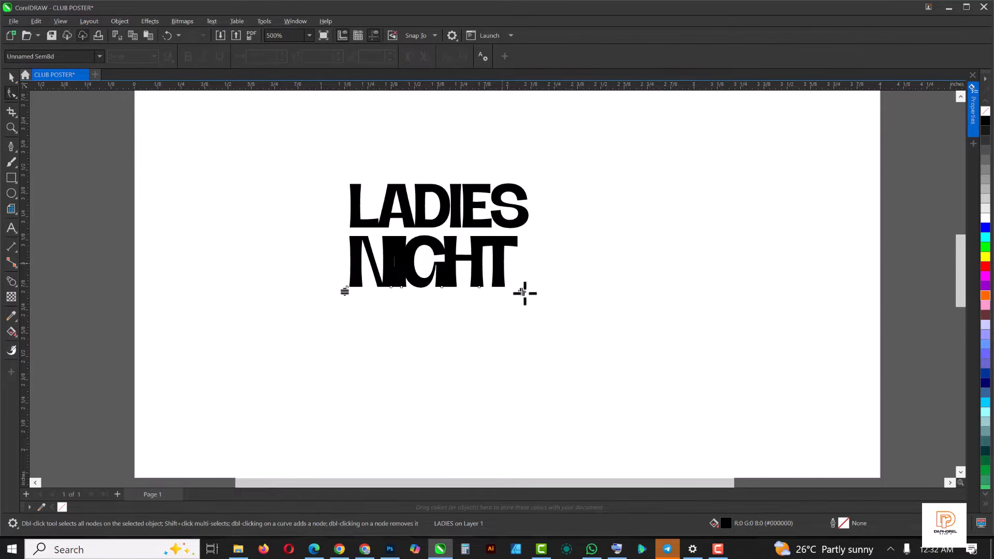
left_click_drag(524, 293, 539, 295)
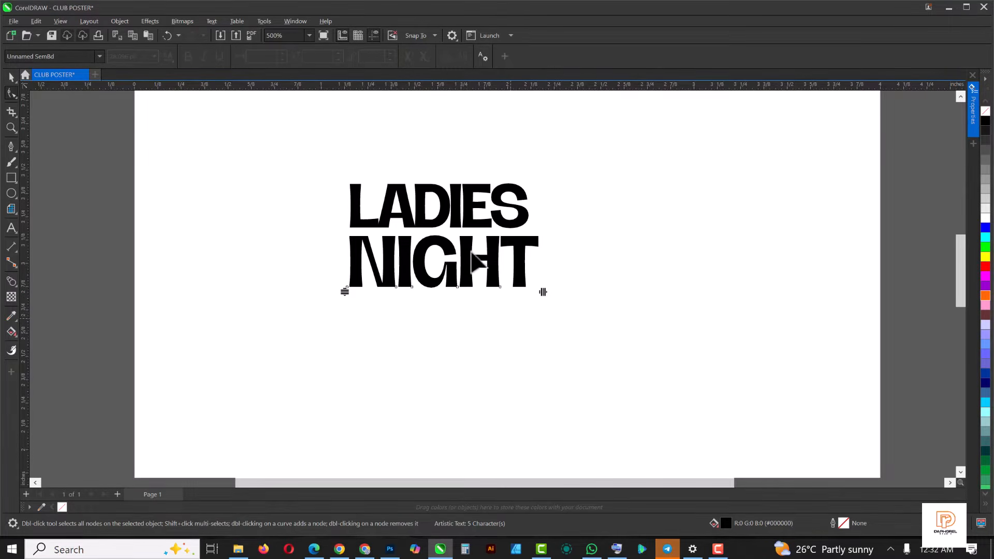
scroll(444, 229, "down", 3)
- Place a copy of both words outside the page's right edge, with LADIES and NIGHT side by side
key("space")
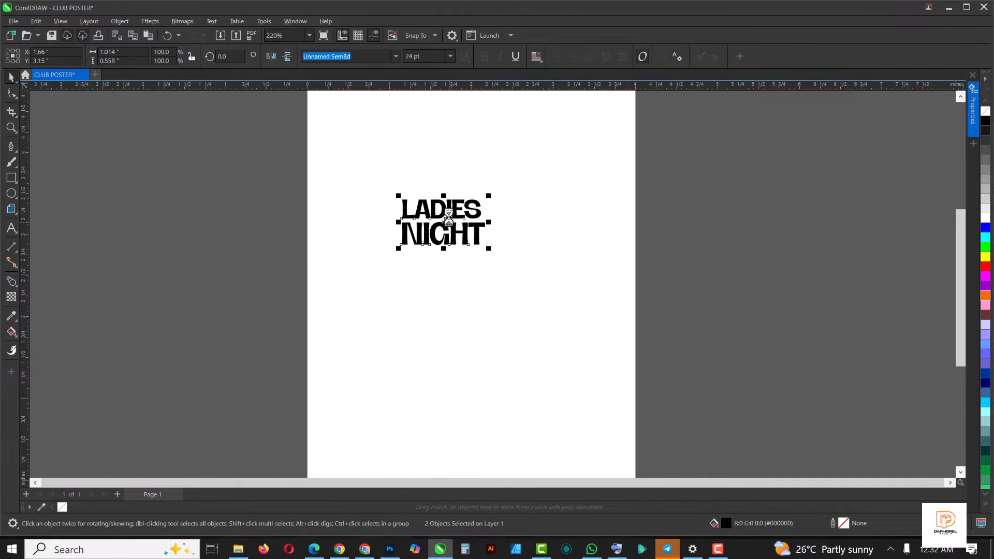
left_click_drag(449, 218, 859, 268)
right_click(773, 272)
left_click(758, 301)
left_click(763, 294)
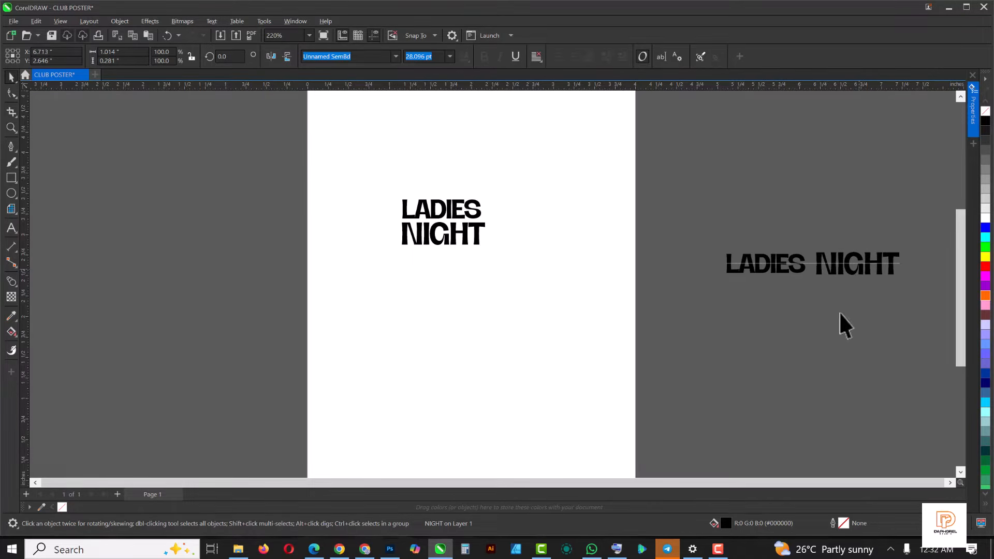
left_click(717, 346)
- Convert the LADIES and NIGHT text on the page to curves
left_click_drag(242, 150, 569, 295)
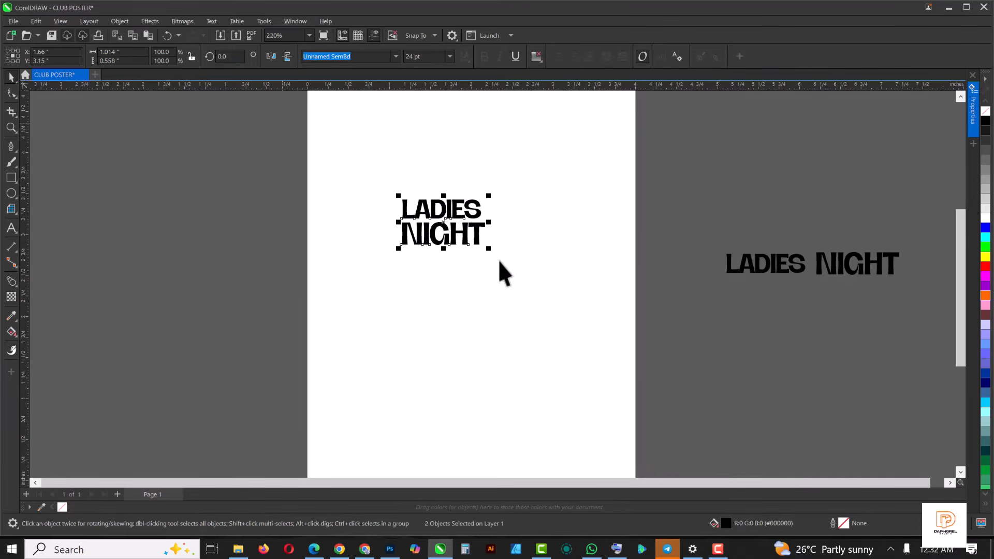
left_click_drag(529, 280, 566, 322)
key("ctrl+q")
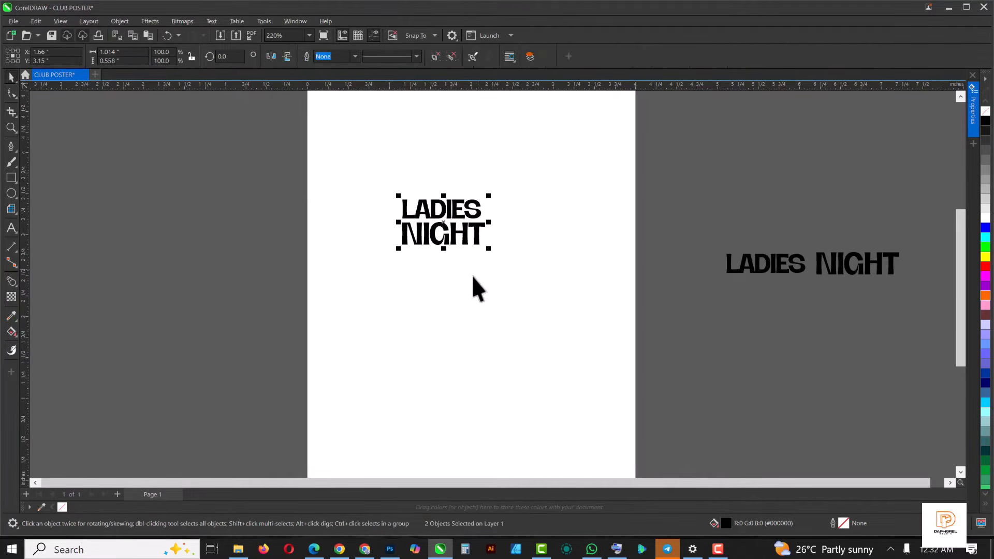
- Group the LADIES NIGHT curves and enlarge them across the page to about 3.03 by 1.67 inches
left_click_drag(490, 249, 586, 334)
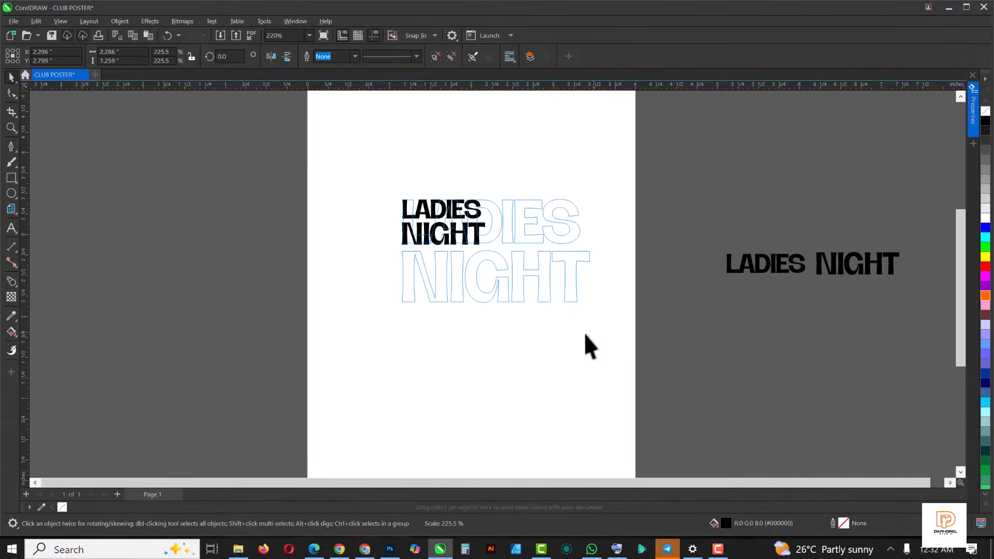
left_click_drag(397, 307, 350, 358)
left_click_drag(593, 331, 605, 340)
mouse_move(526, 291)
left_mouse_down()
mouse_move(539, 281)
mouse_move(525, 280)
left_mouse_up()
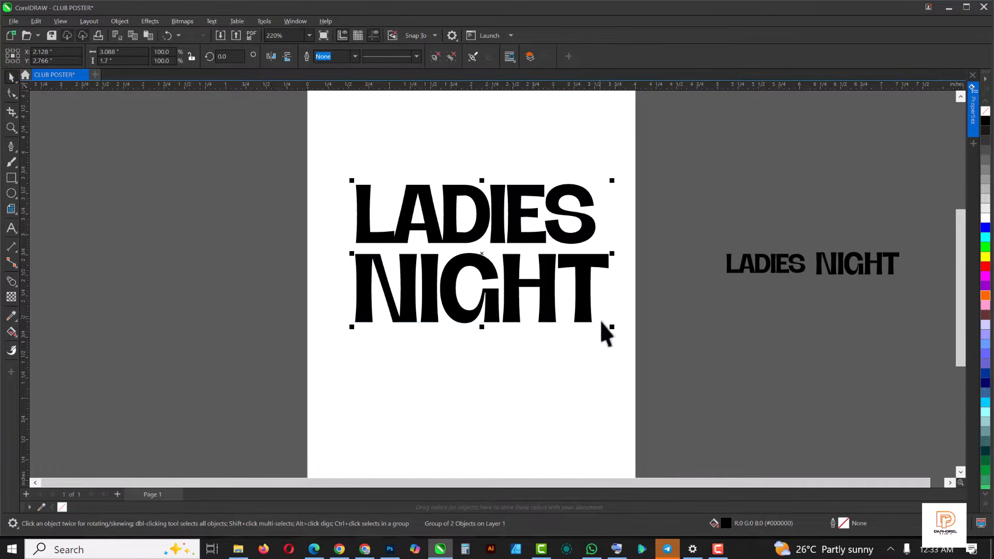
left_click_drag(614, 331, 604, 329)
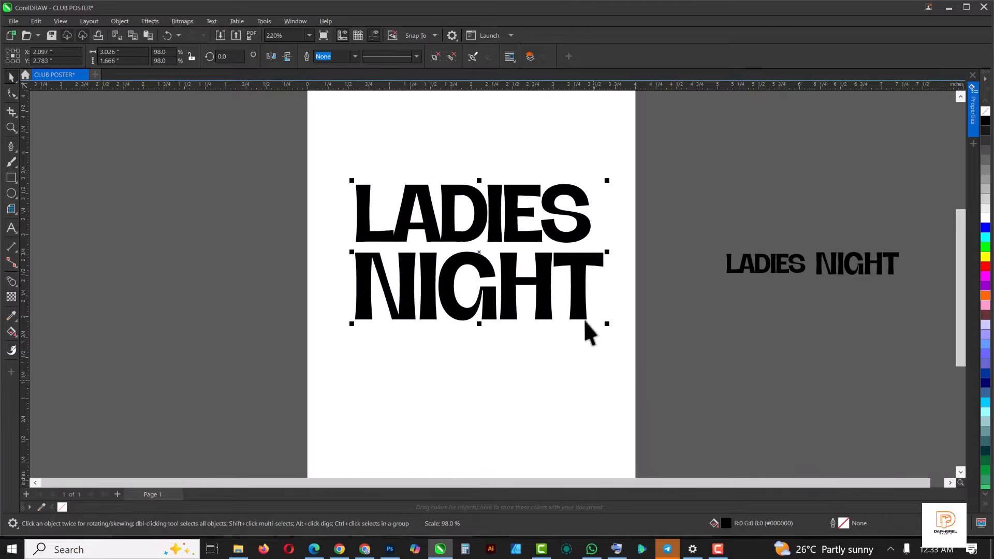
scroll(492, 207, "down", 2)
left_click(492, 180)
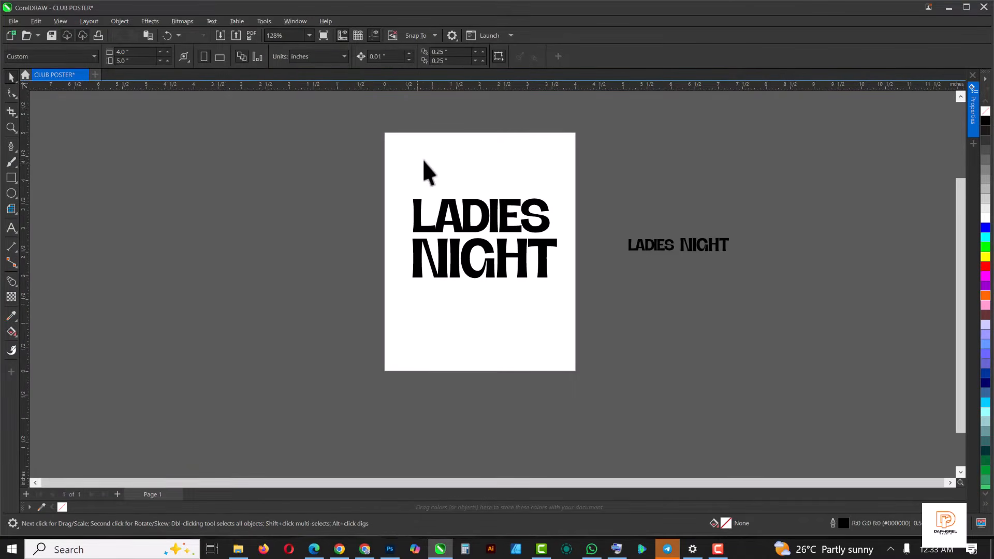
- Add a page-sized rectangle behind the title with no outline and a red fill
double_click(11, 179)
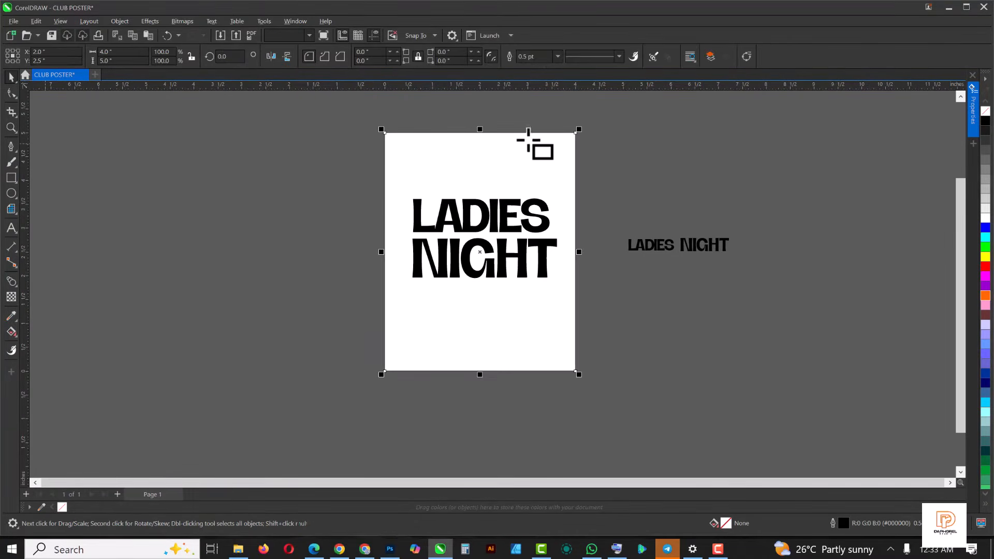
left_click(558, 57)
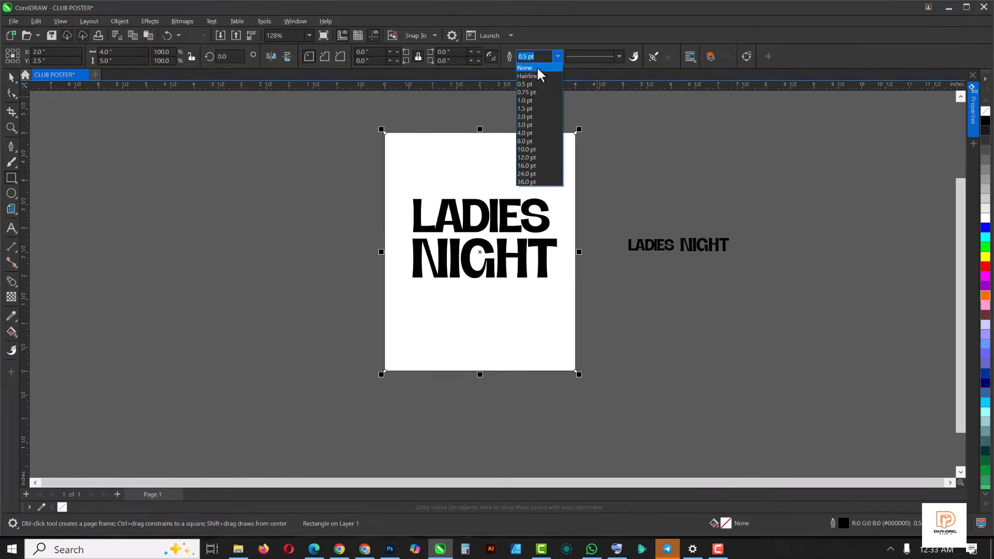
left_click(537, 67)
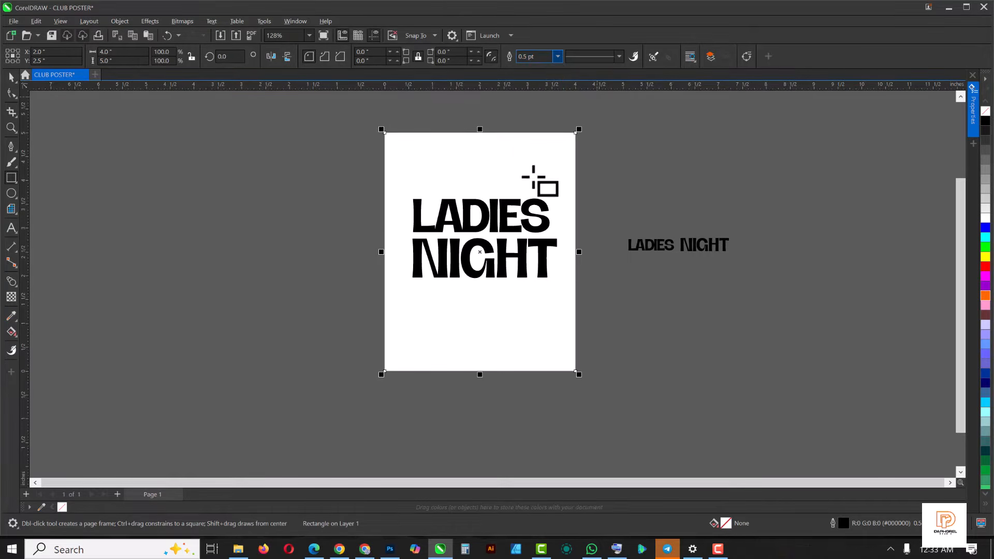
left_click(986, 267)
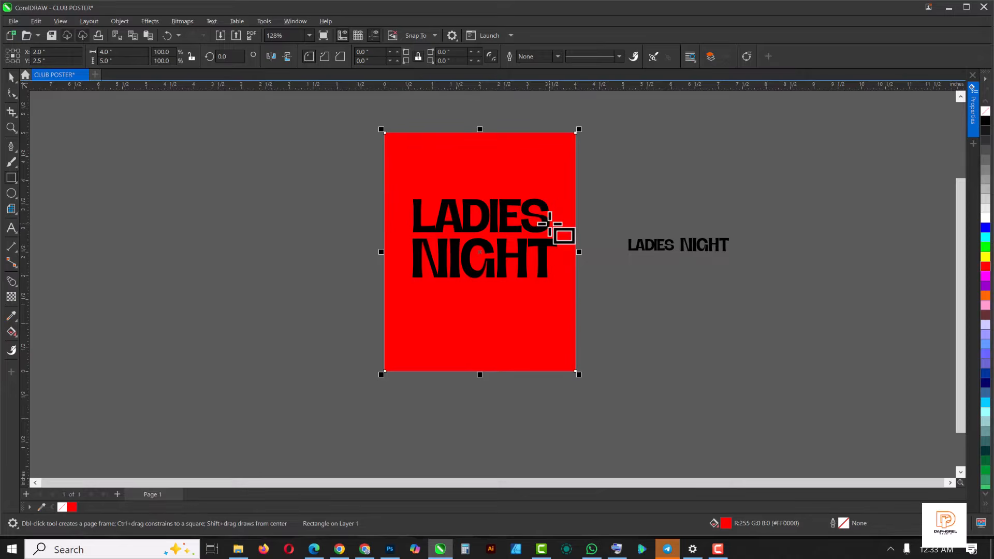
- Recolour the LADIES NIGHT title on the page to white tinted with orange and move it slightly up
scroll(550, 225, "up", 2)
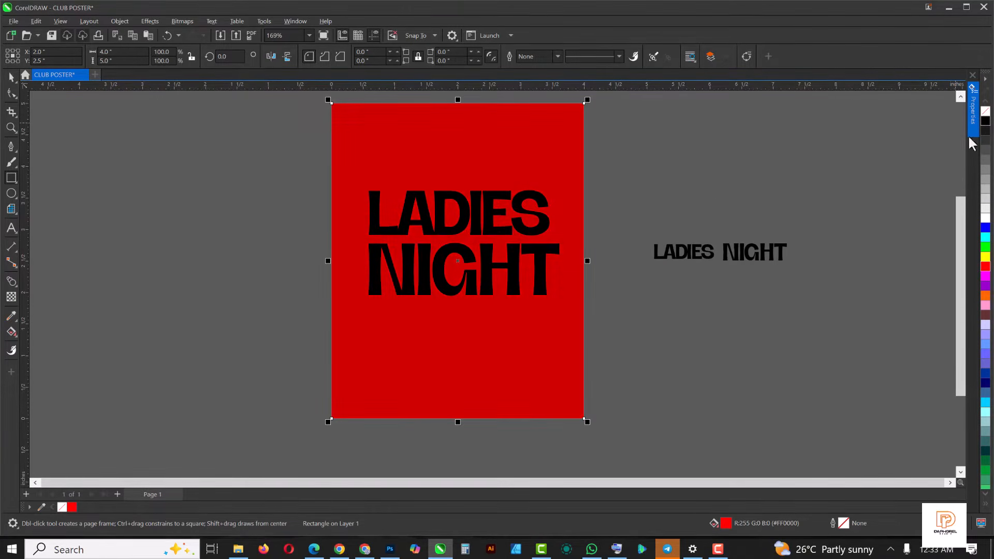
key("space")
left_click(423, 207)
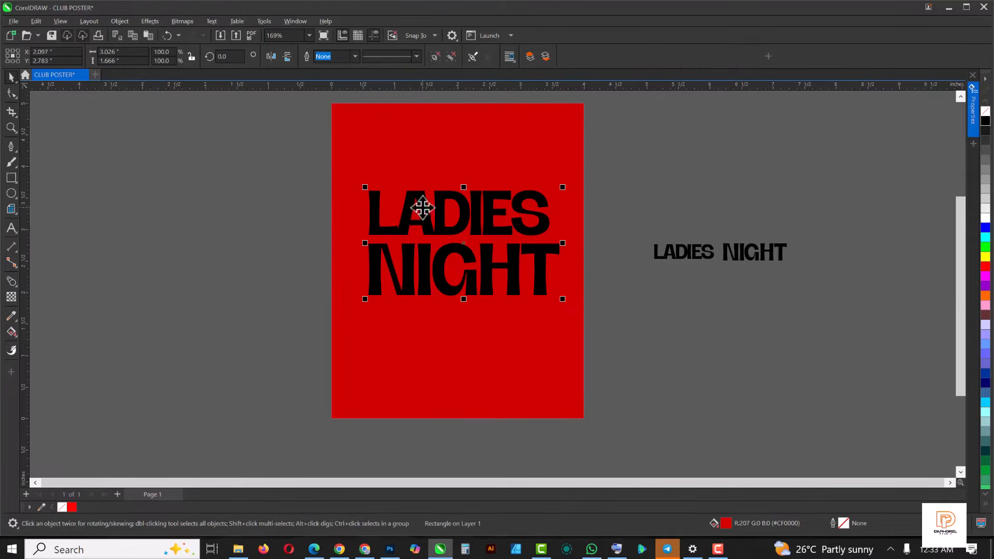
left_click(986, 218)
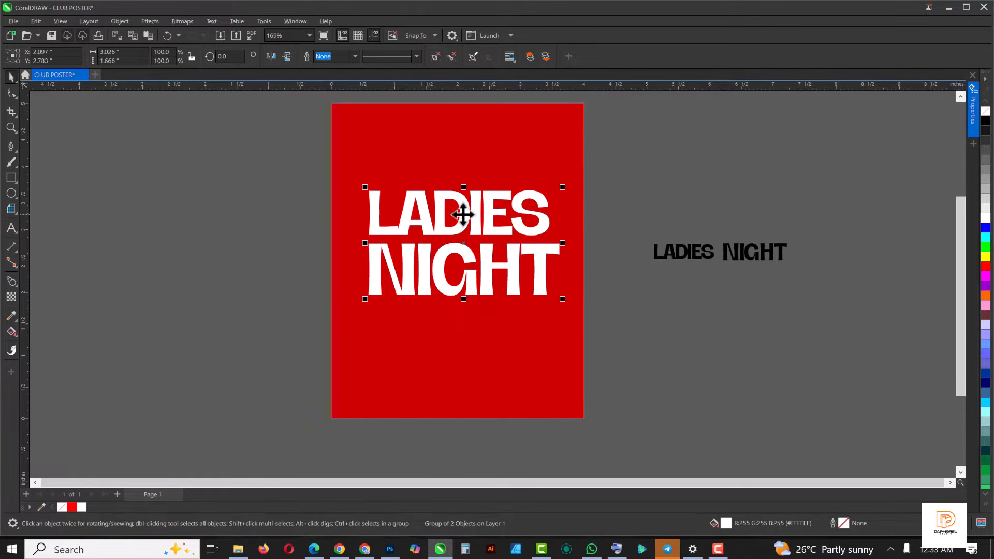
left_click_drag(464, 204, 464, 197)
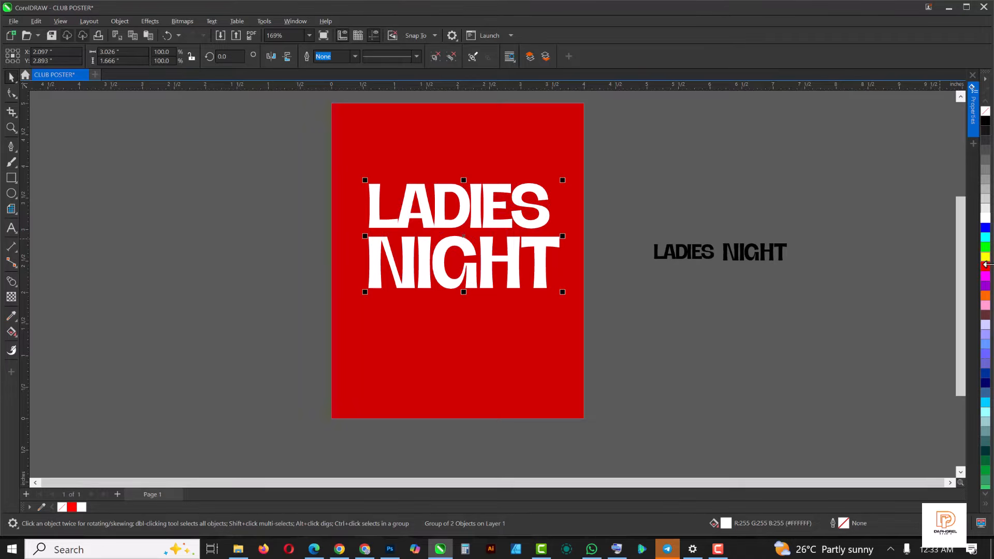
left_click(985, 296, "ctrl")
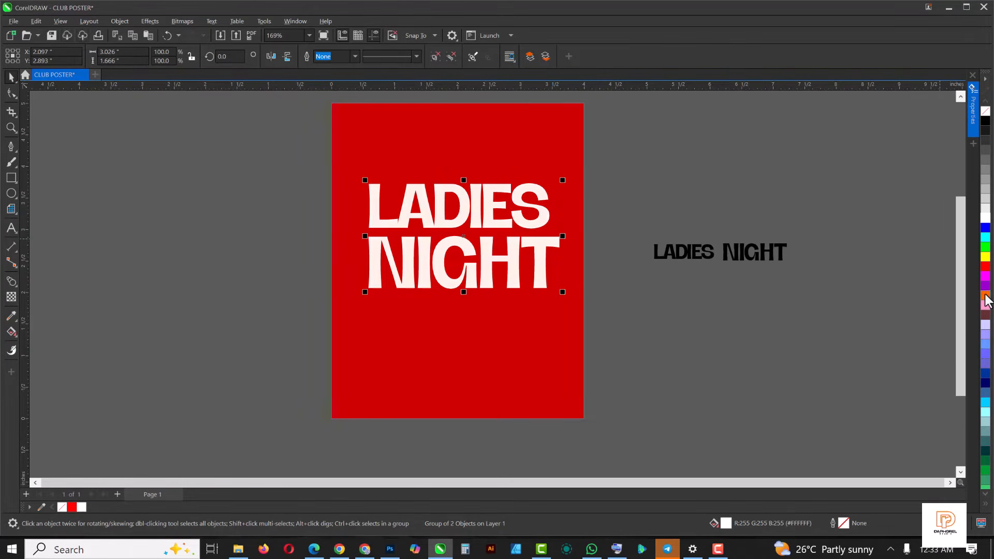
left_click(680, 327)
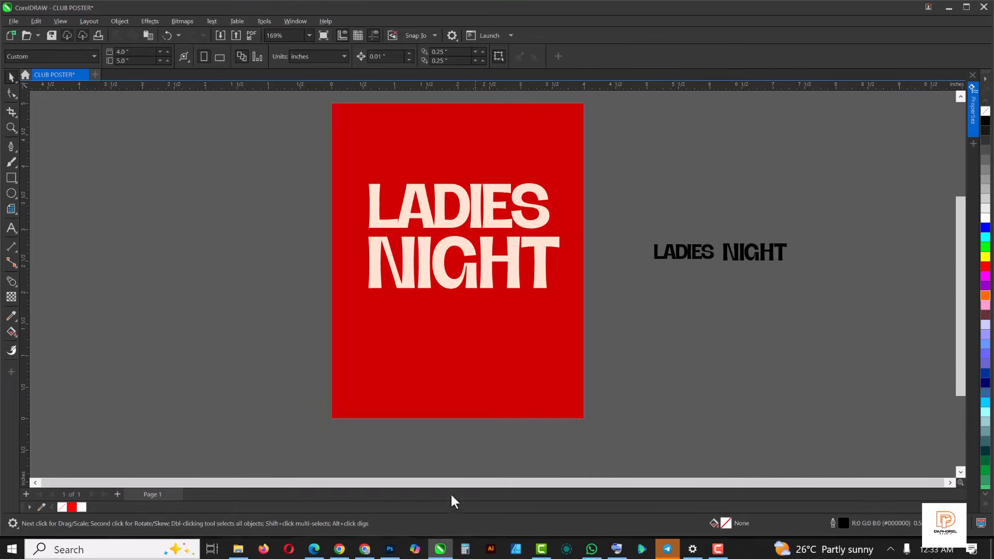
- Bring the cut-out photo of the woman in the leather coat from the file manager into the poster
left_click(238, 549)
left_click_drag(141, 80, 233, 267)
scroll(308, 240, "down", 1)
scroll(308, 241, "down", 2)
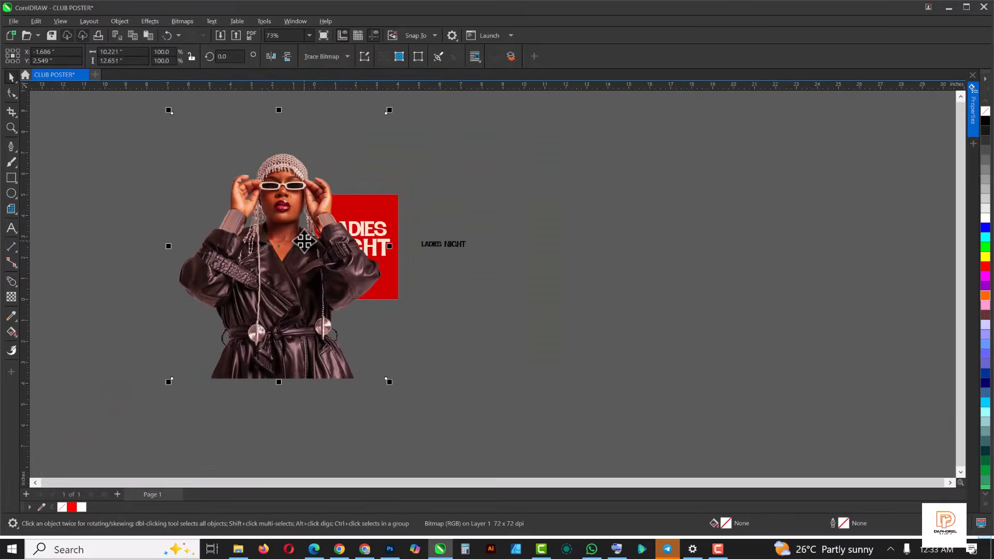
- Centre the woman's photo on the page over the title and scale it down to about 3.29 by 4.08 inches
left_click_drag(389, 383, 324, 315)
left_click_drag(339, 273, 363, 277)
scroll(371, 254, "up", 3)
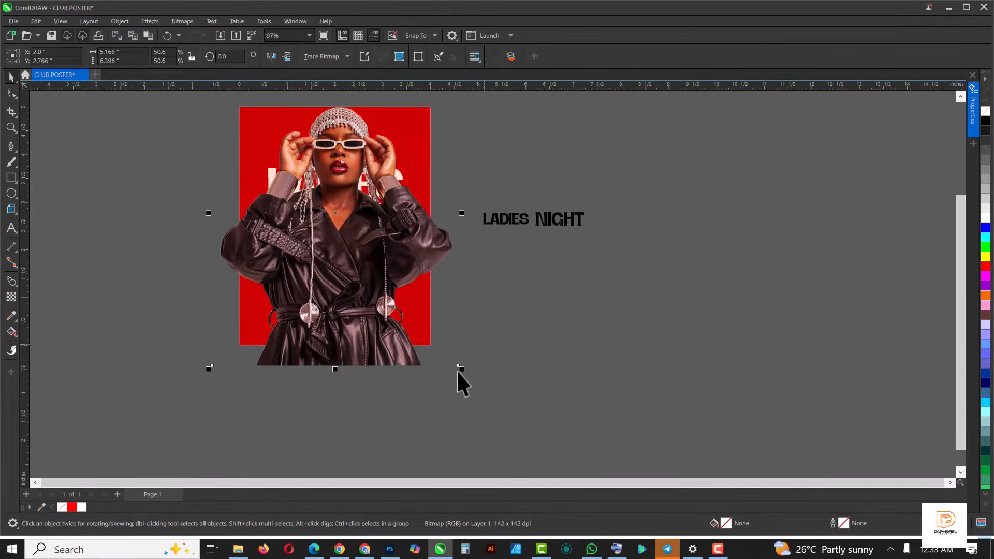
left_click_drag(460, 368, 337, 313)
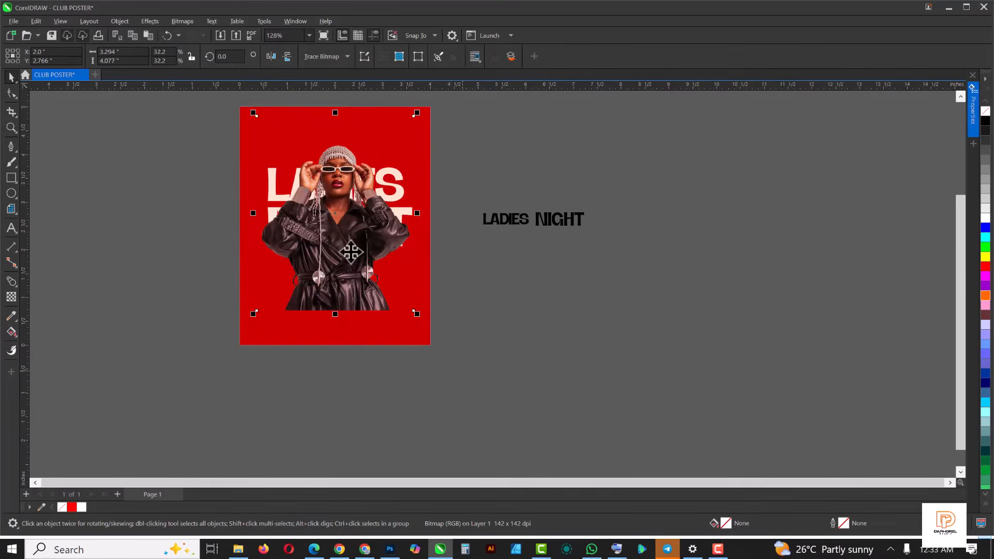
- Enlarge the woman's photo from its centre to about 4.11 by 5.09 inches
left_click(415, 317)
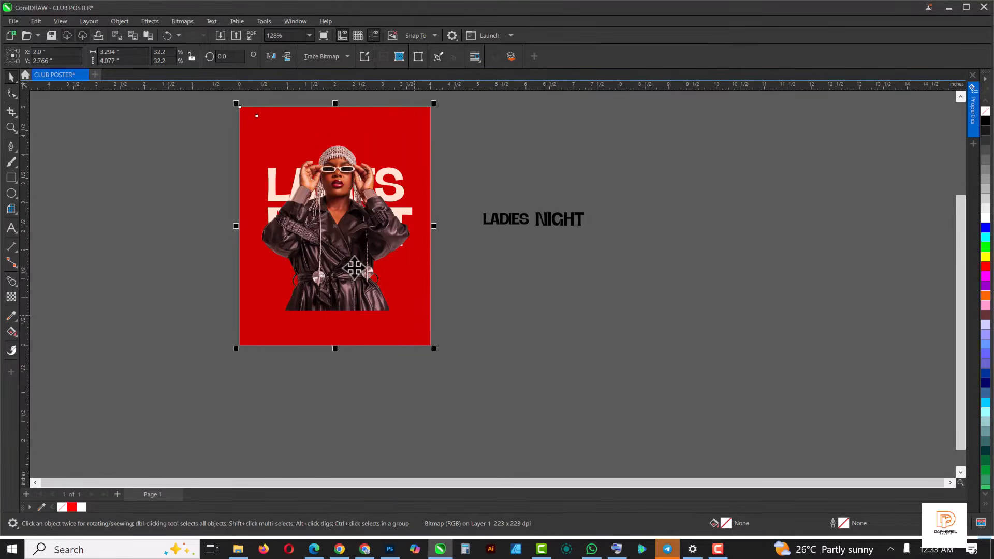
left_click(539, 297)
left_click(329, 267)
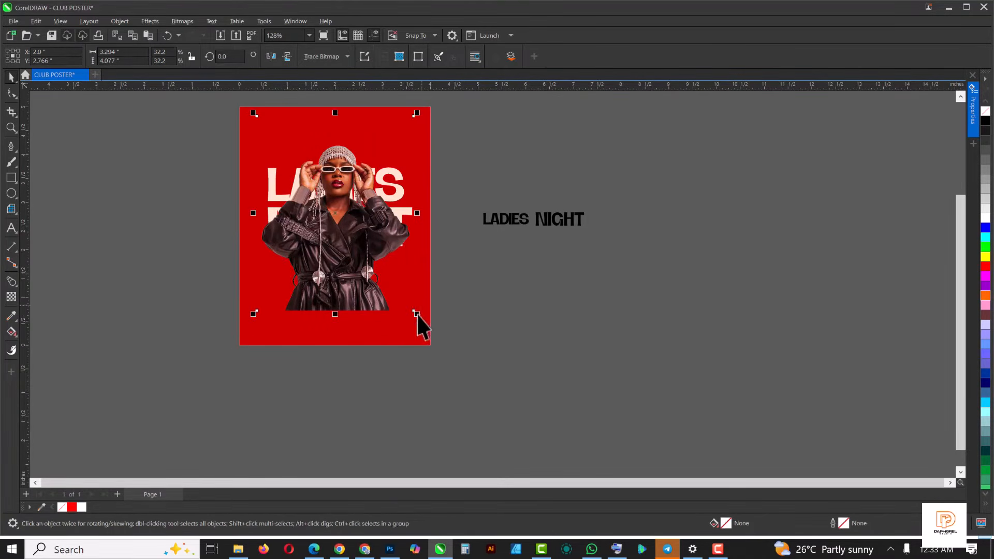
left_click_drag(424, 328, 437, 341)
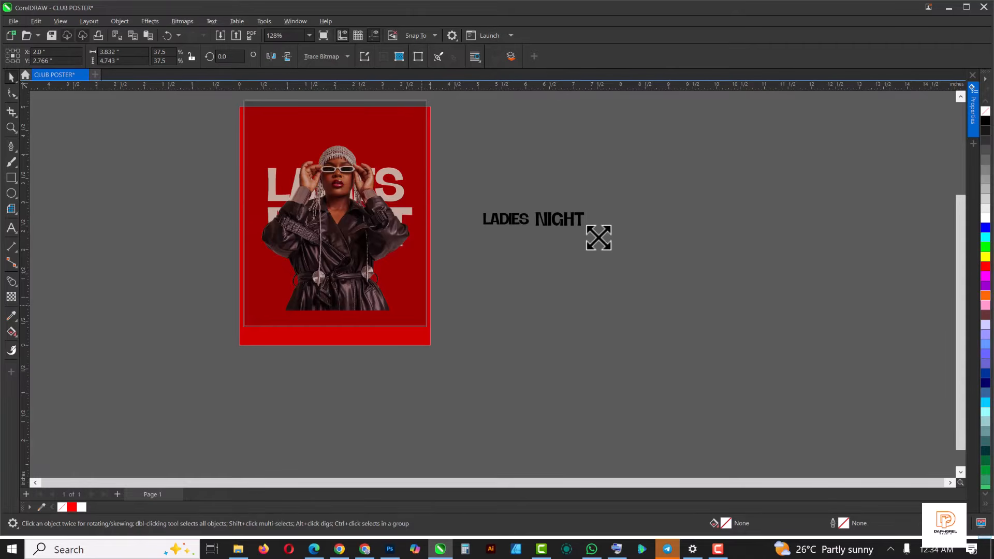
left_click_drag(612, 188, 558, 248)
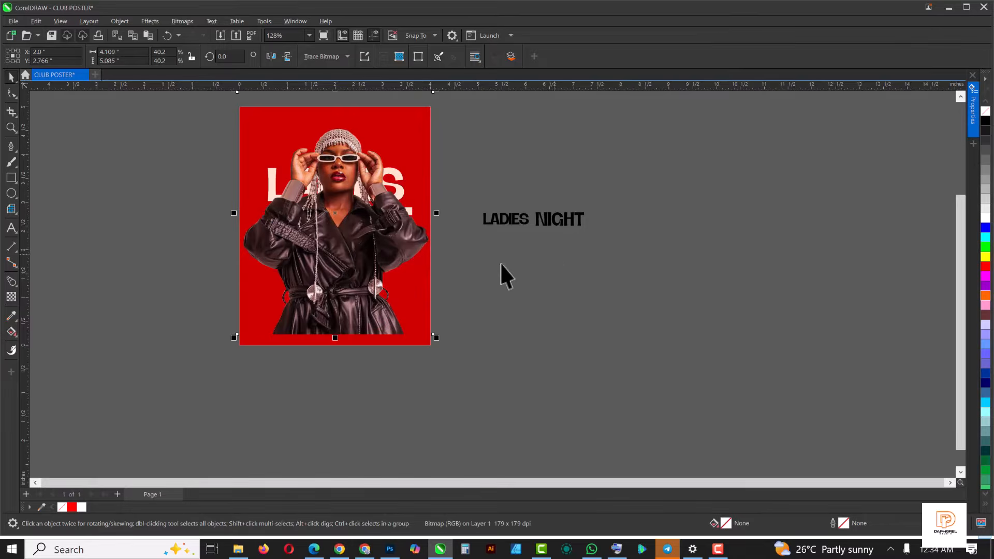
- Crop the empty area above the woman's head with the Shape tool, leaving the photo about 4.38 inches high
scroll(414, 302, "down", 1)
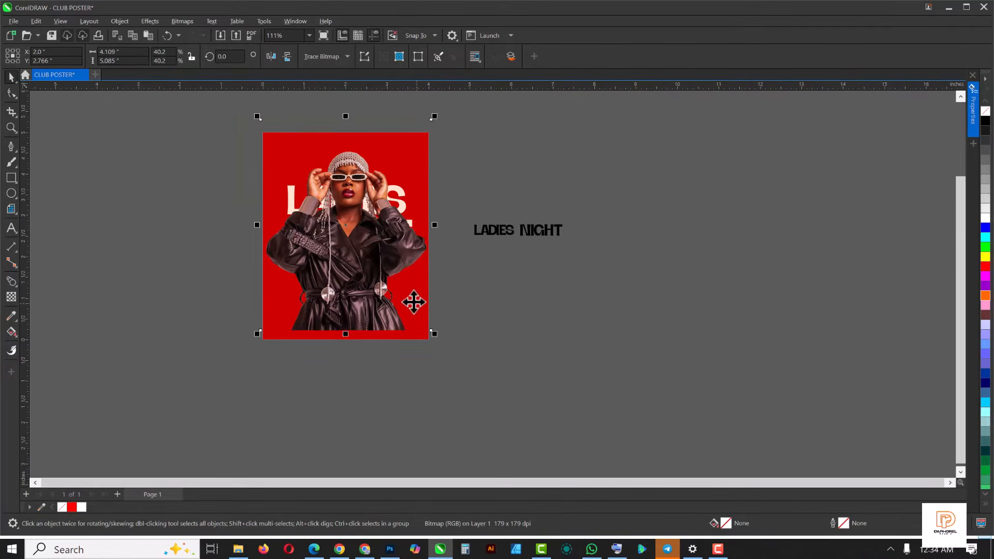
scroll(339, 153, "up", 2)
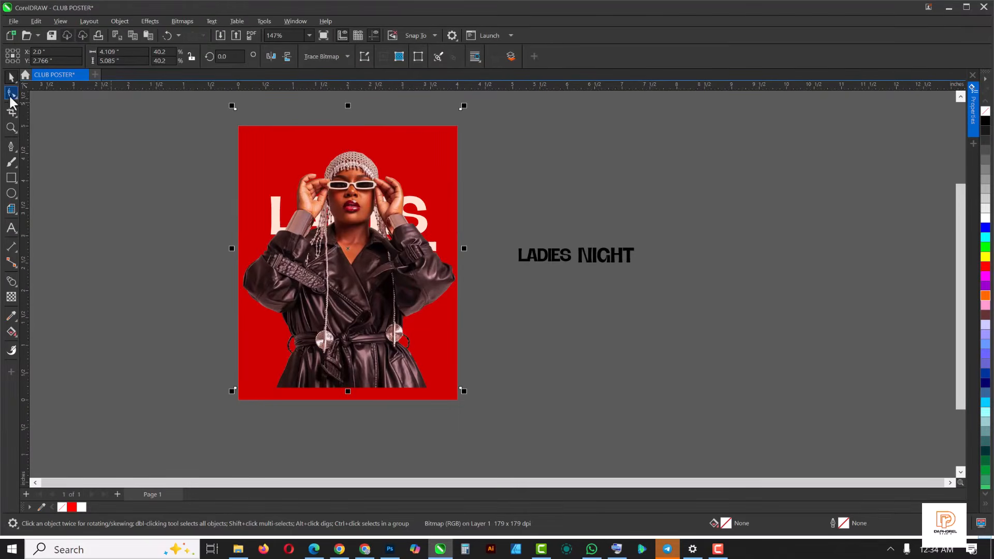
left_click(11, 94)
left_click_drag(204, 95, 502, 161)
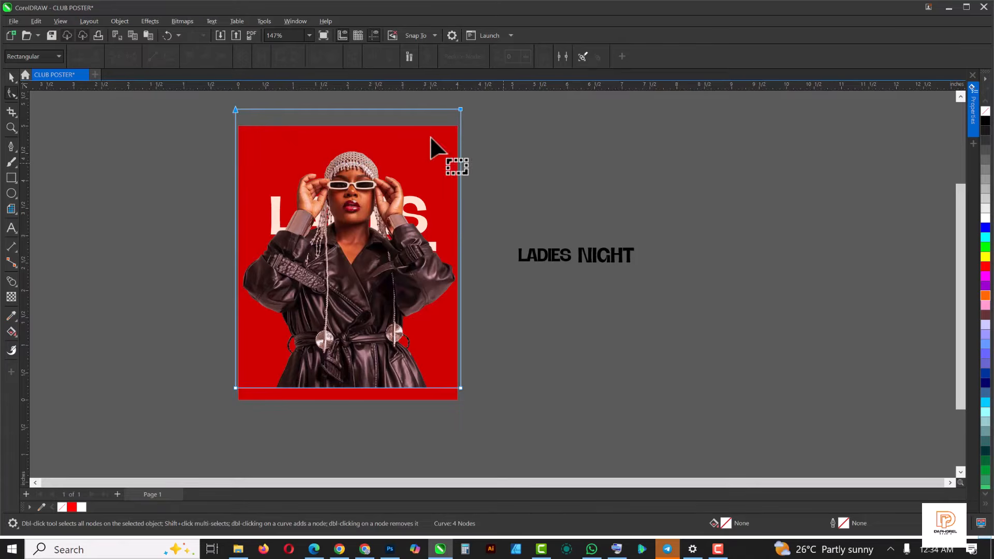
left_click_drag(461, 110, 462, 147)
left_click(434, 351)
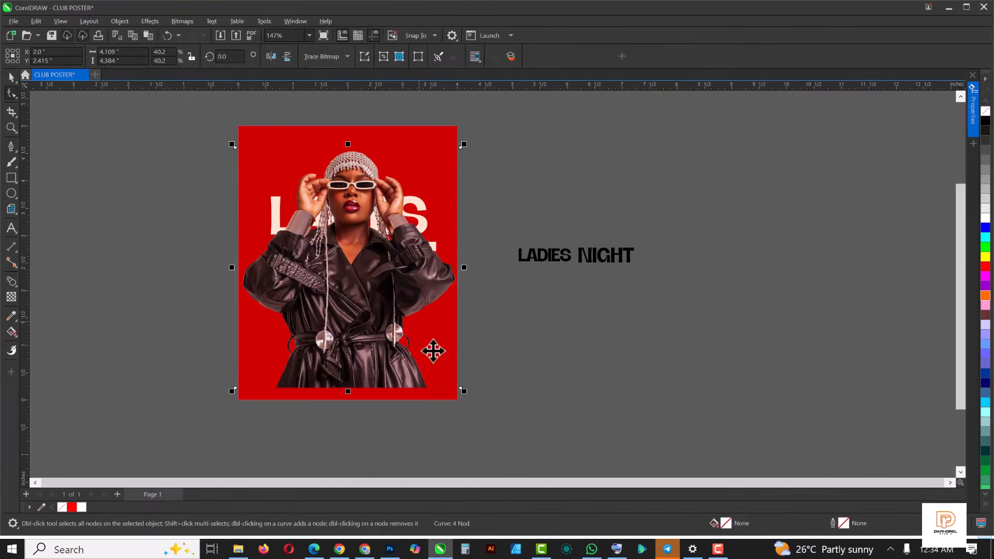
- Scale the cropped photo to about 3.67 by 3.91 inches and move it slightly down
left_click_drag(468, 394, 456, 389)
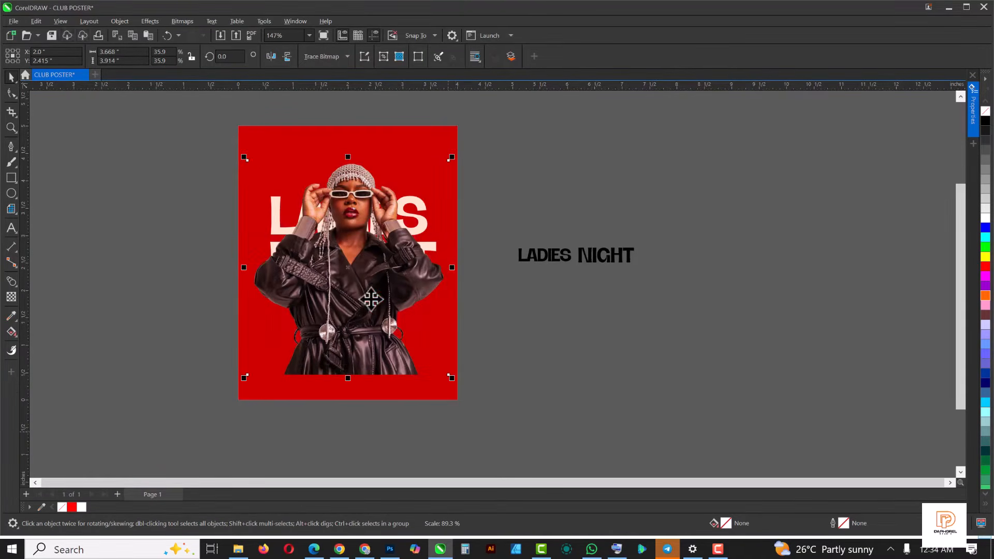
left_click_drag(371, 297, 372, 306)
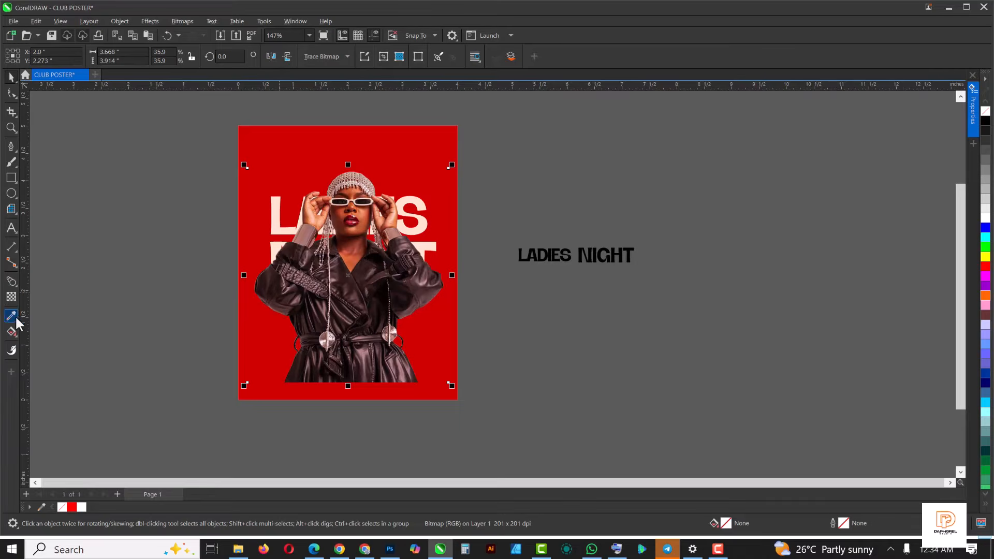
- Fade the lower part of the woman's photo into the background with a vertical linear transparency
left_click(10, 298)
left_click_drag(361, 319, 361, 374)
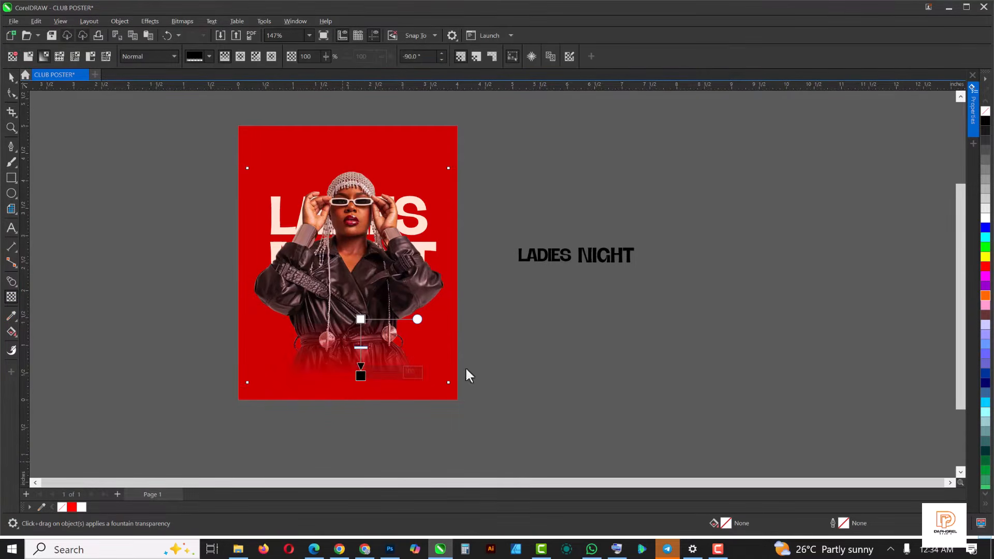
left_click(507, 375)
key("space")
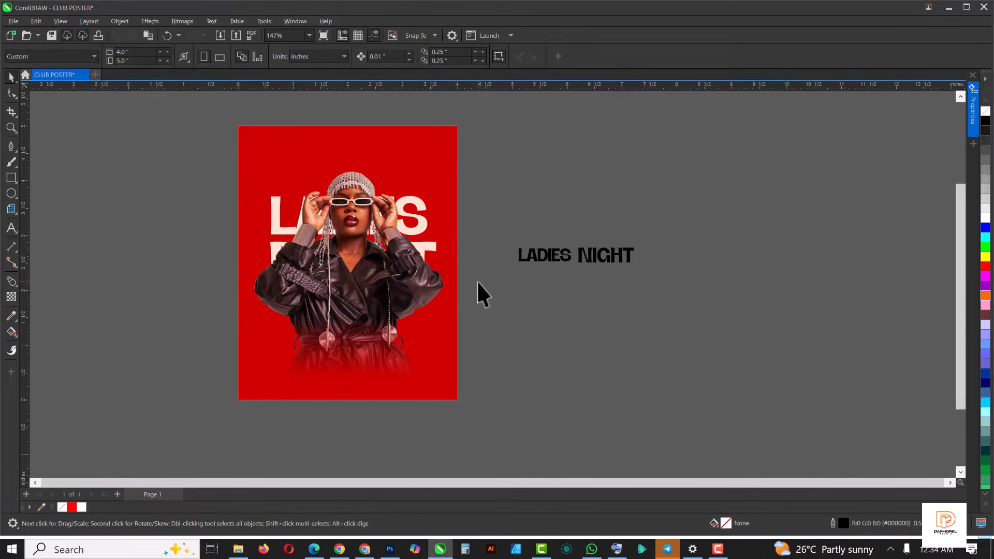
- Draw a rectangle 4 by about 1.3 inches across the page's bottom and fill it with the sampled background red
scroll(344, 233, "up", 1)
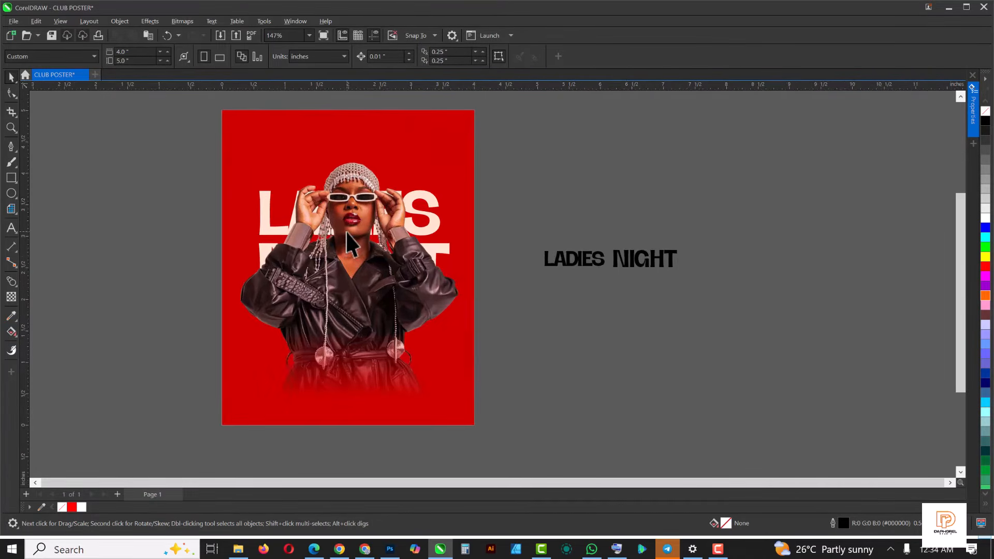
left_click(11, 178)
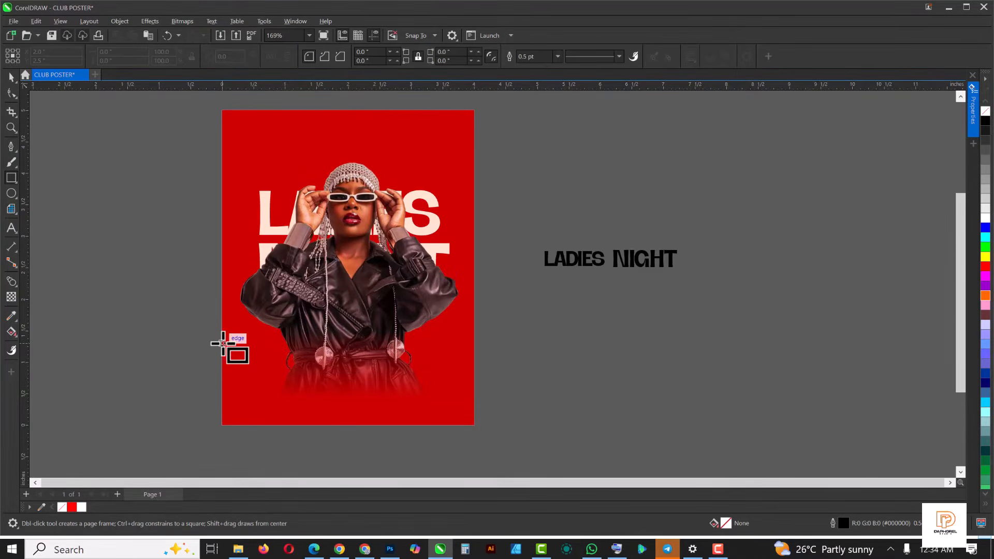
left_click_drag(223, 343, 475, 425)
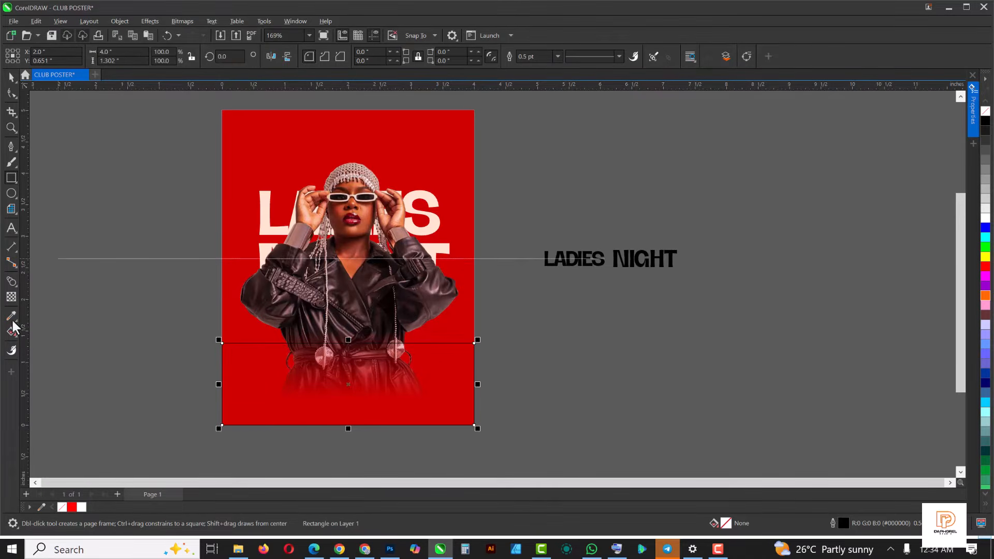
left_click(273, 115)
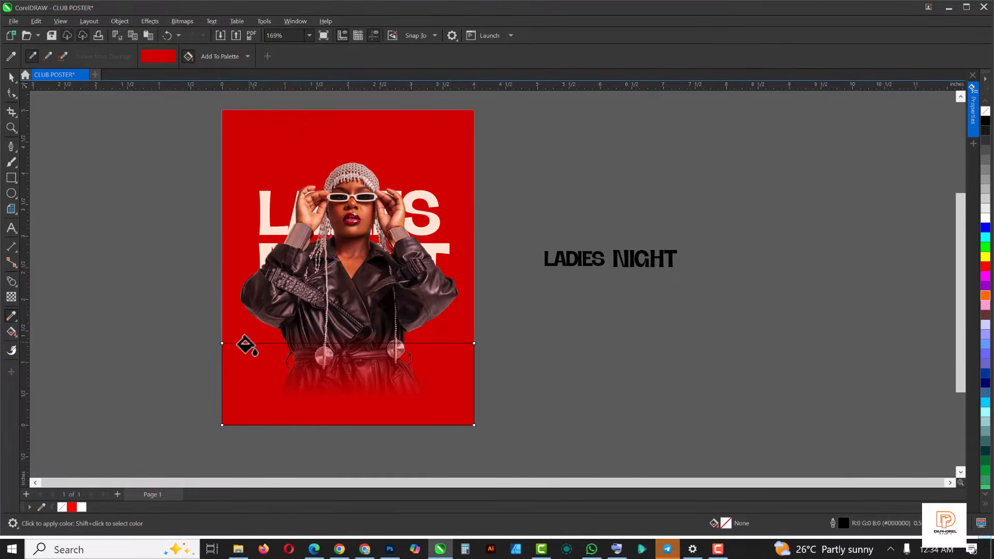
left_click(242, 355)
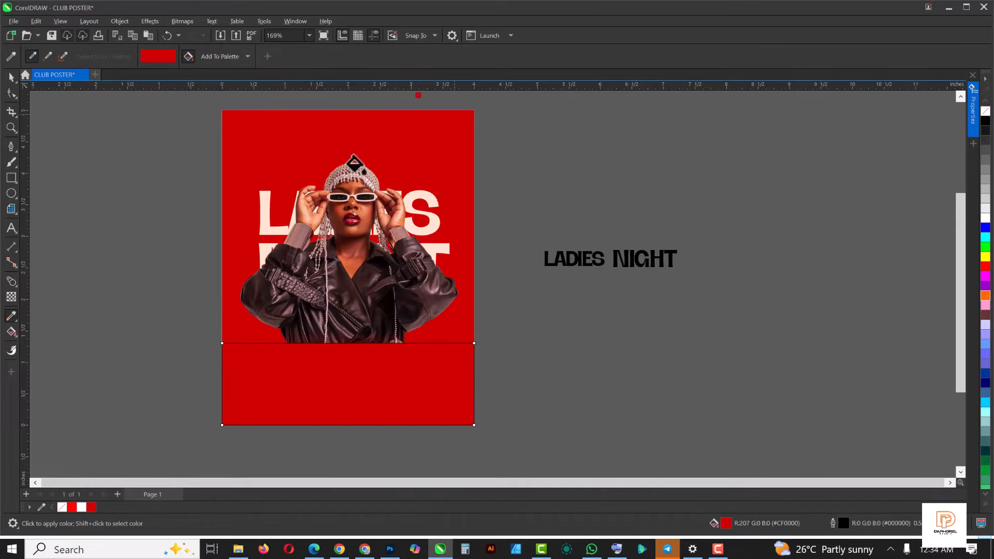
- Remove the bottom rectangle's outline and darken its fill to deep red #7A0000
left_click(11, 78)
left_click(527, 57)
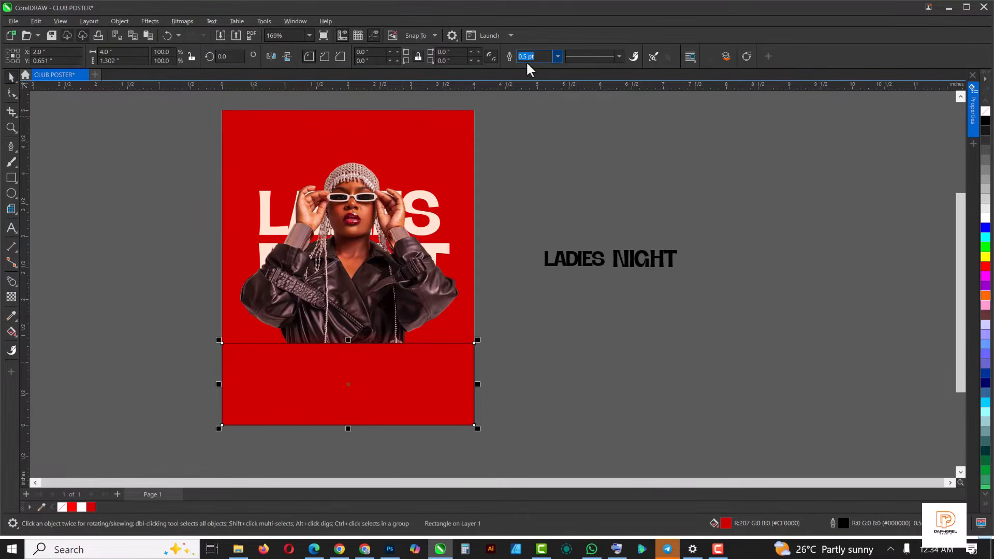
left_click(558, 56)
left_click(535, 67)
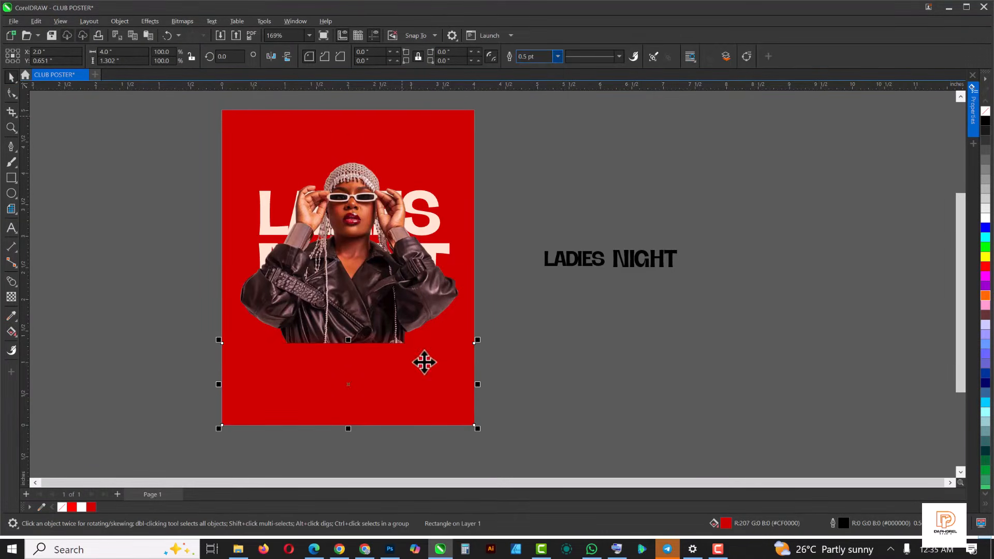
left_click_drag(427, 385, 295, 388)
key("ctrl+z")
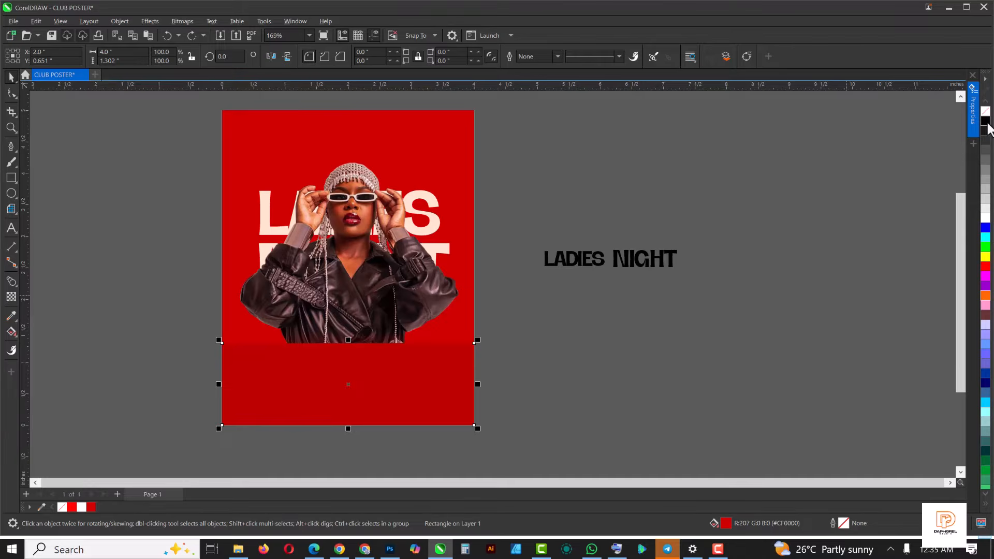
left_click(987, 128, "ctrl")
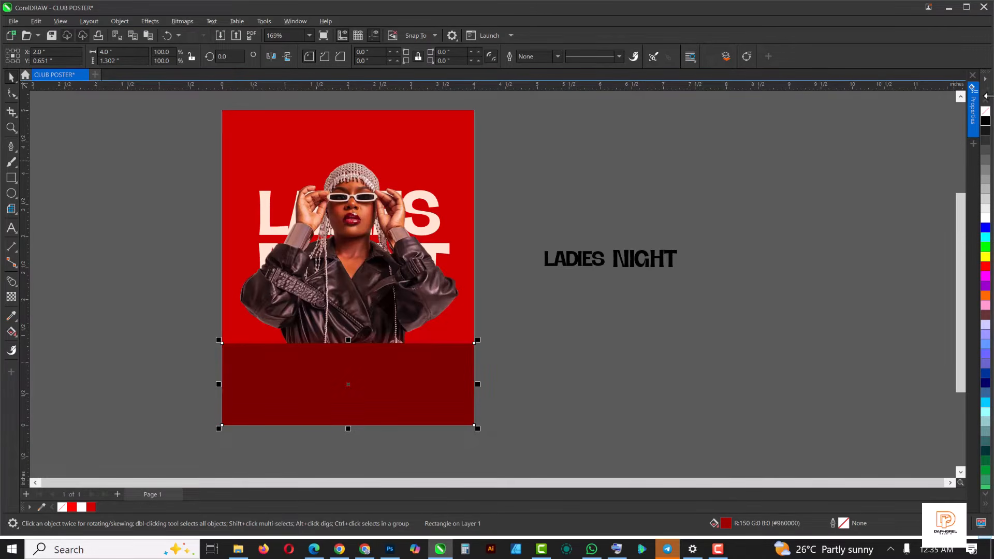
- Fade the dark red rectangle upward with a linear transparency and extend its top to a height of about 2.15 inches
left_click(11, 297)
left_click_drag(354, 405, 348, 286)
key("space")
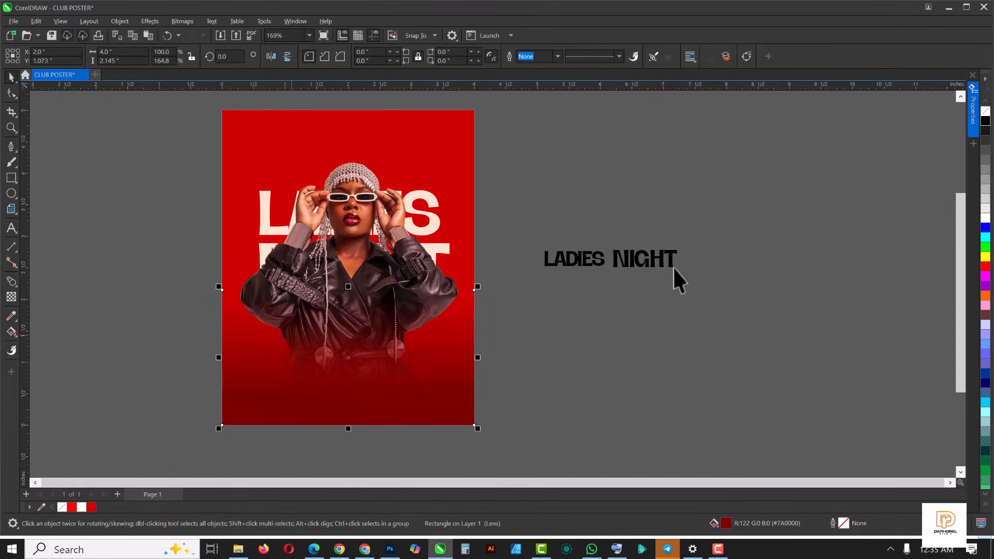
- Fill the small LADIES NIGHT text white and place it over the coat's lower part, about 2.62 by 0.35 inches
left_click_drag(735, 227, 461, 315)
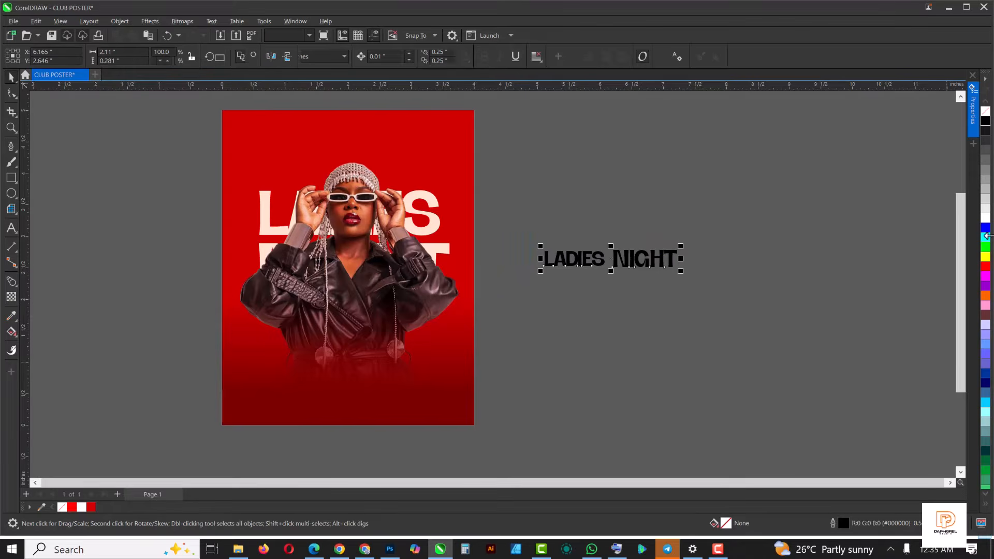
left_click(984, 219)
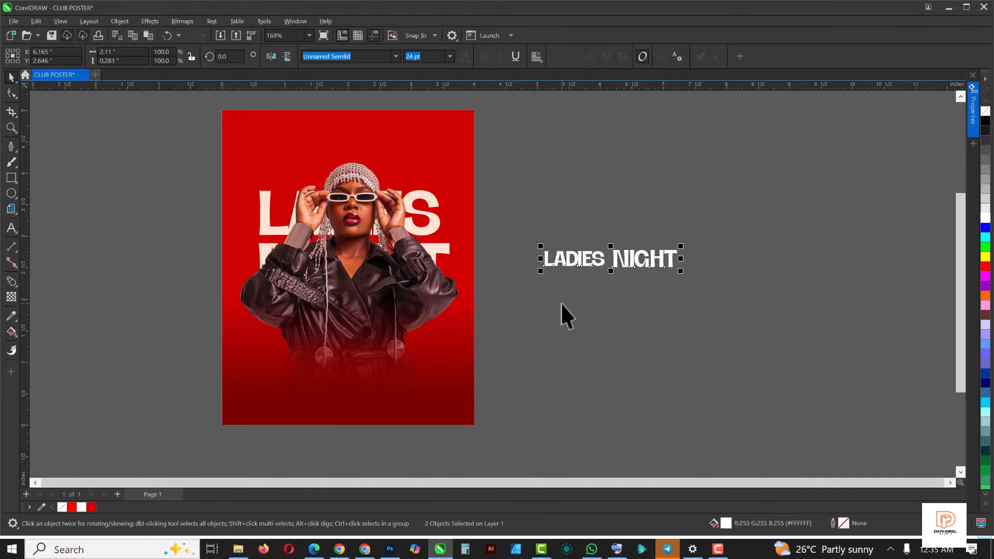
left_click_drag(627, 258, 370, 355)
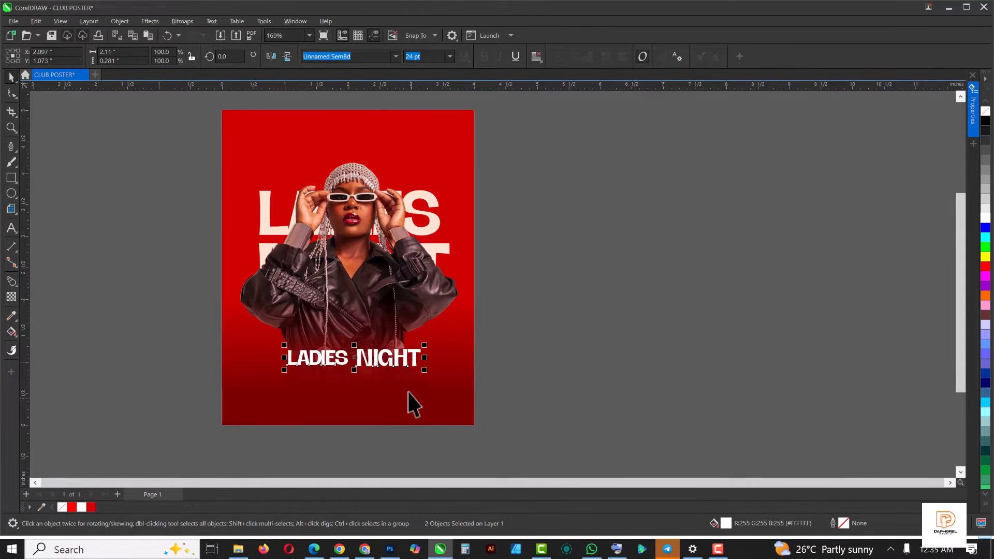
mouse_move(425, 370)
left_mouse_down()
mouse_move(438, 397)
mouse_move(443, 375)
left_mouse_up()
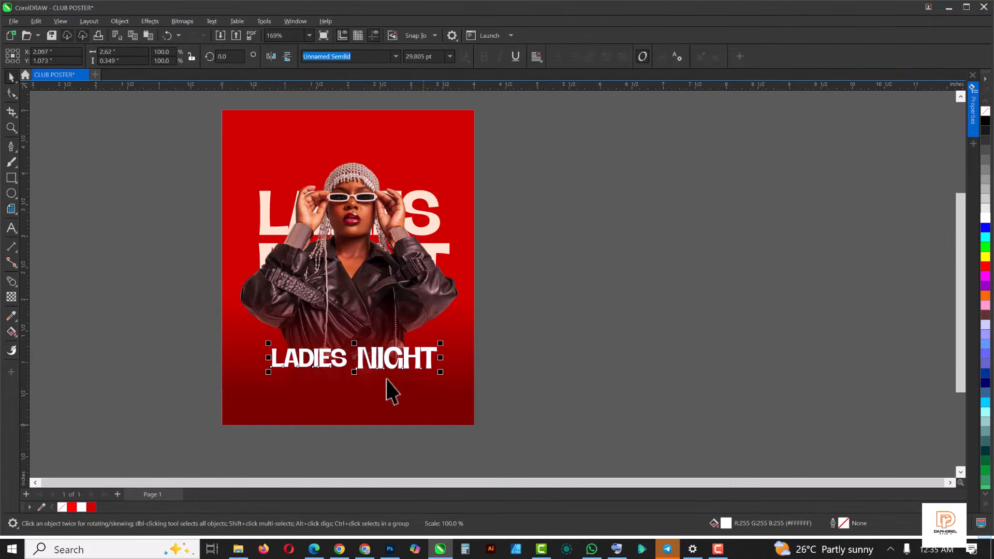
- Raise the small LADIES NIGHT text about 0.15 inch and enlarge the large title behind the woman to about 3.3 by 1.82 inches
left_click_drag(380, 363, 384, 350)
left_click(580, 352)
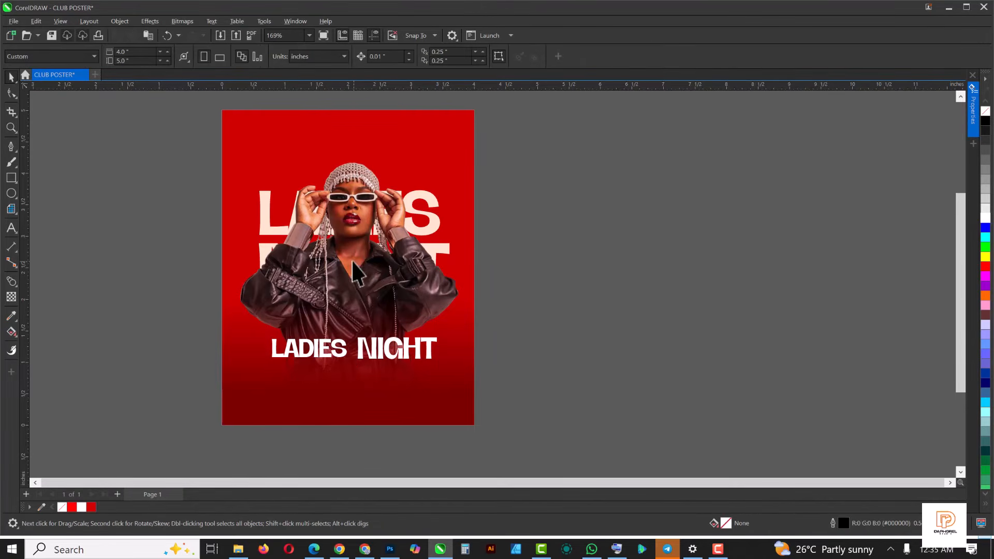
left_click(428, 196)
left_click_drag(172, 150, 505, 333)
left_click_drag(453, 187, 461, 182)
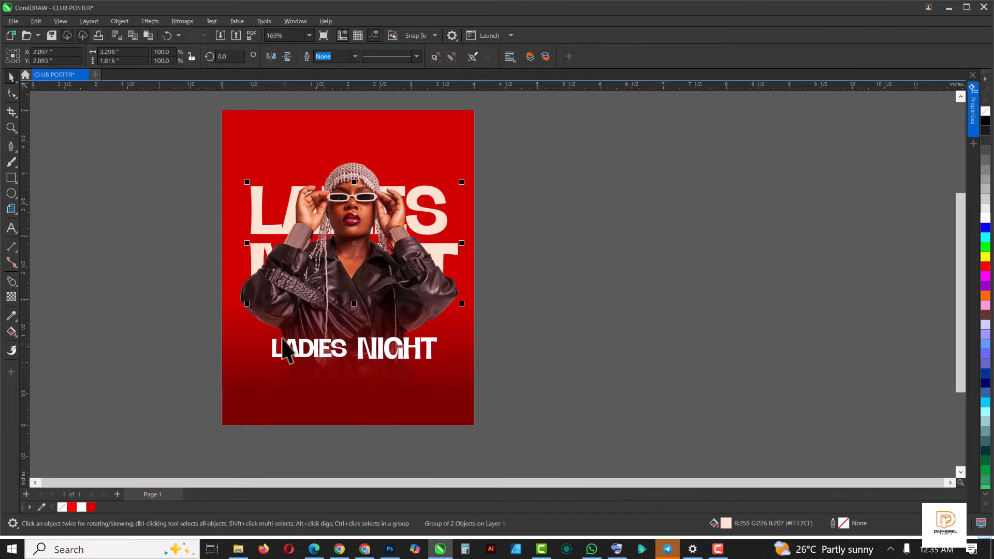
- Move the woman's photo up by 0.1 inch on the poster
left_click(365, 231)
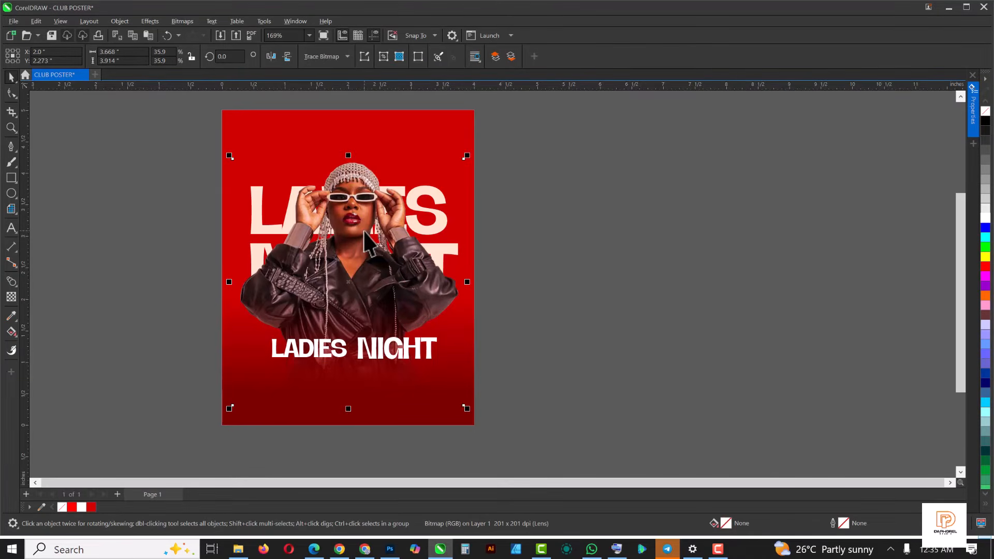
key("Up")
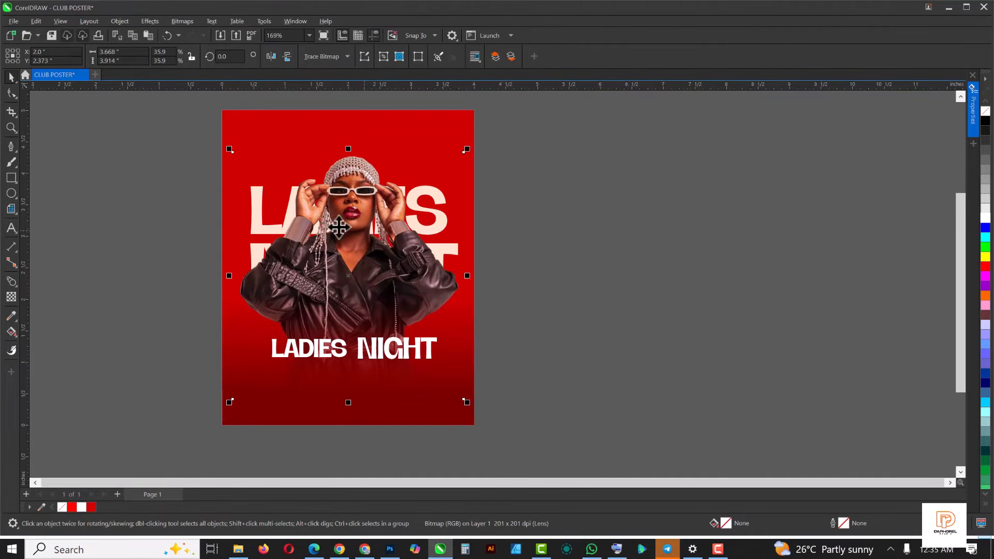
left_click(373, 358)
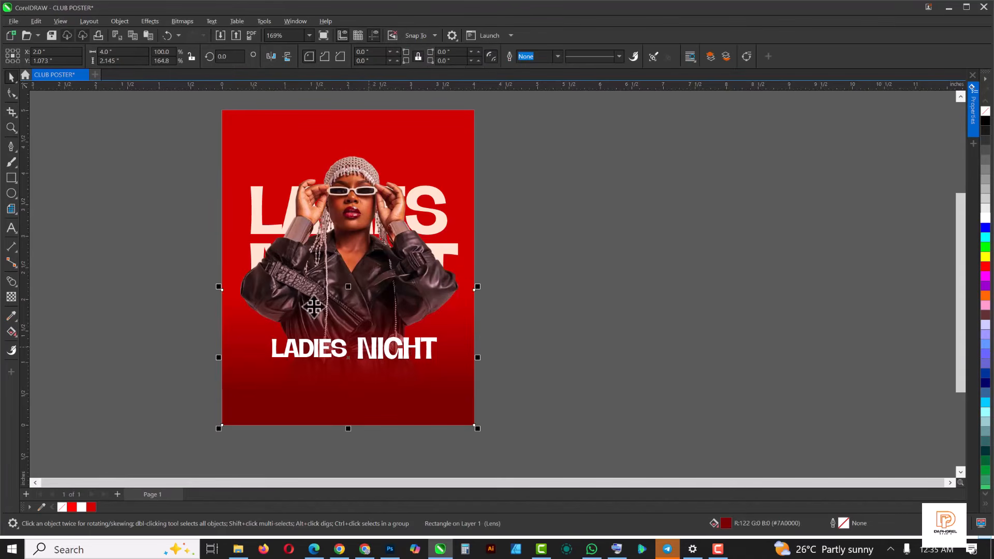
left_click(292, 262)
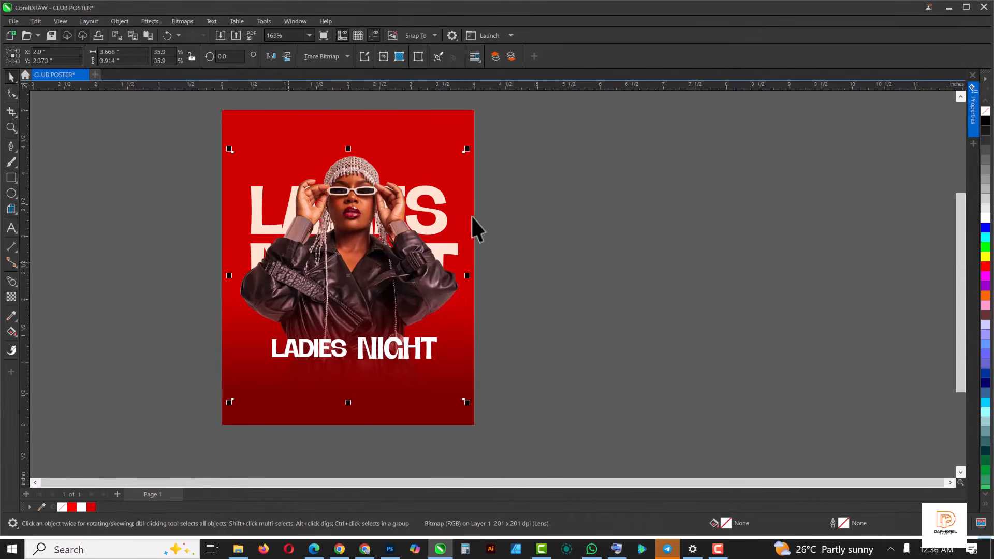
- Import the TEXT image from the LADIES NIGHT FLYER folder and centre it on the page
left_click(246, 550)
left_click(213, 97)
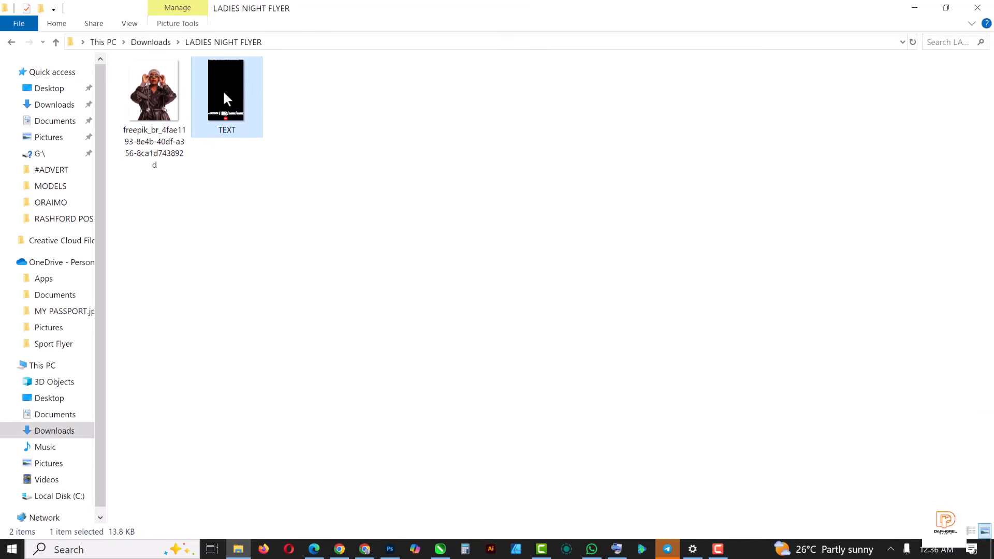
left_click_drag(227, 98, 668, 253)
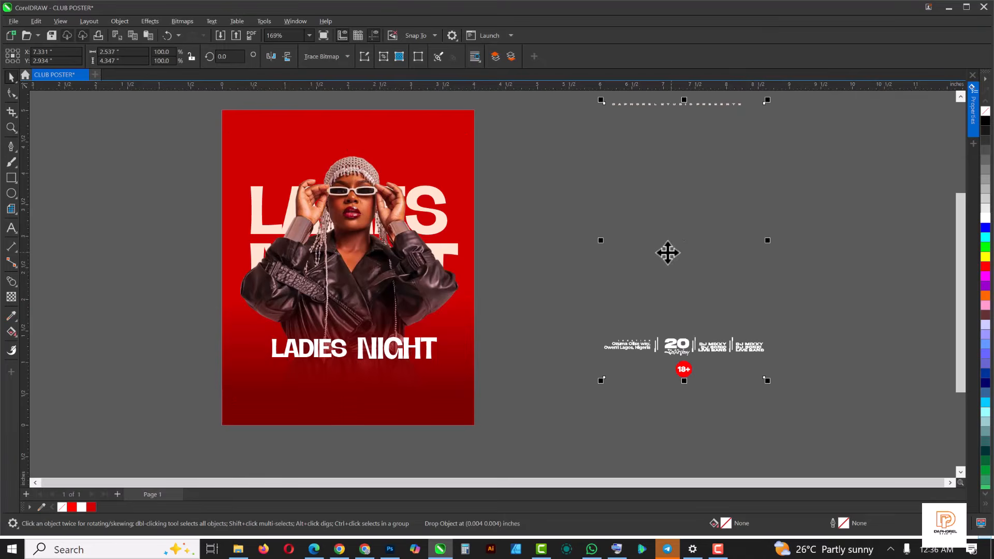
key("p")
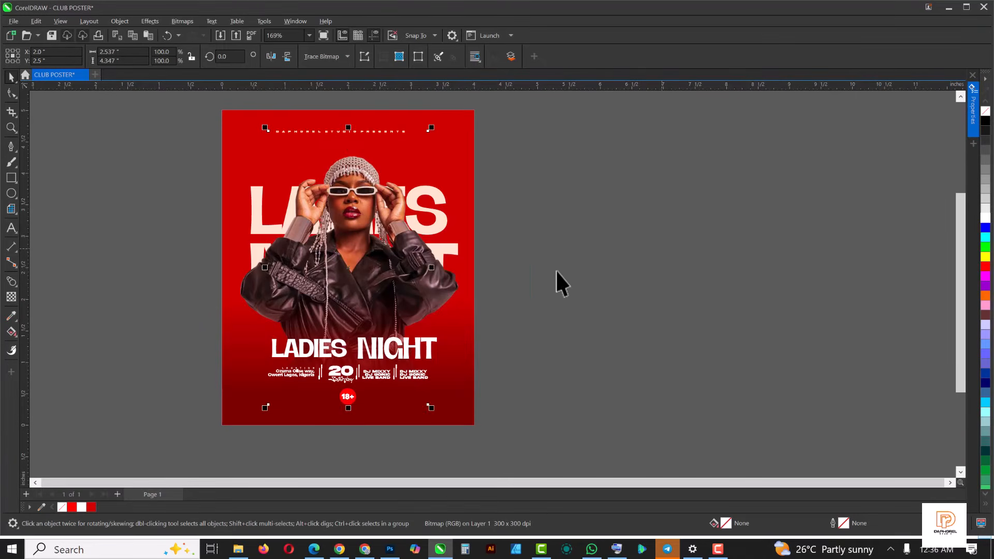
left_click(618, 243)
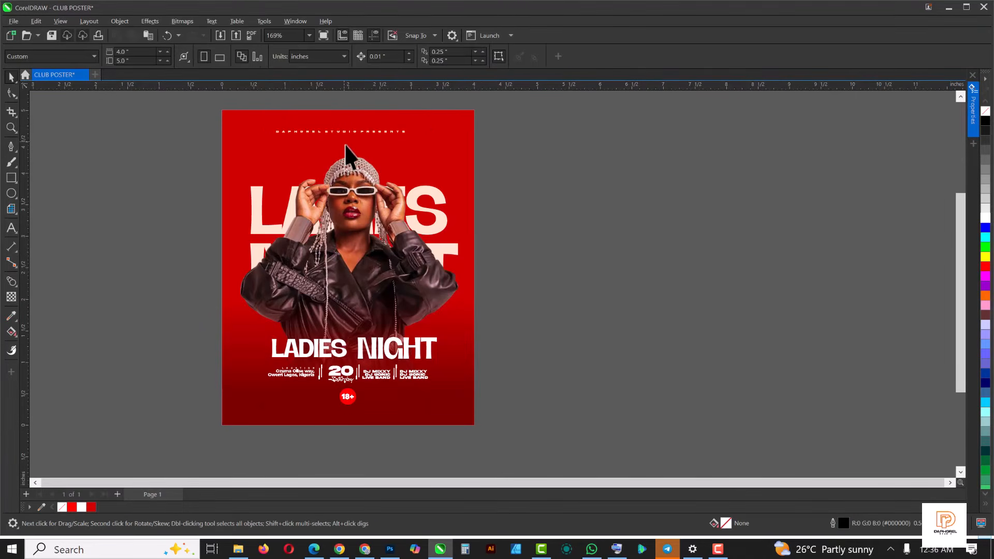
- Apply the Add Noise effect to the red background rectangle
scroll(344, 145, "up", 1)
scroll(346, 147, "down", 1)
scroll(448, 122, "up", 1)
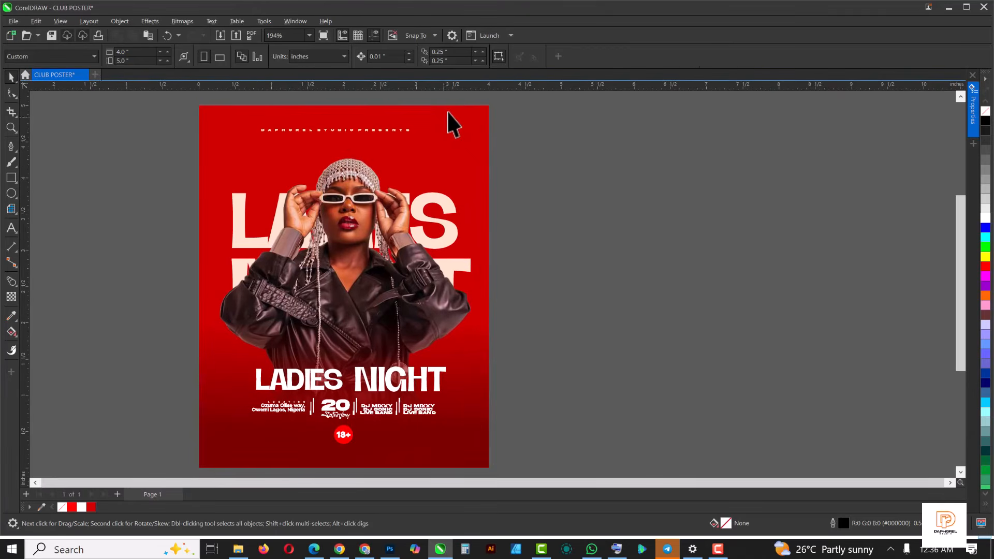
left_click(461, 113)
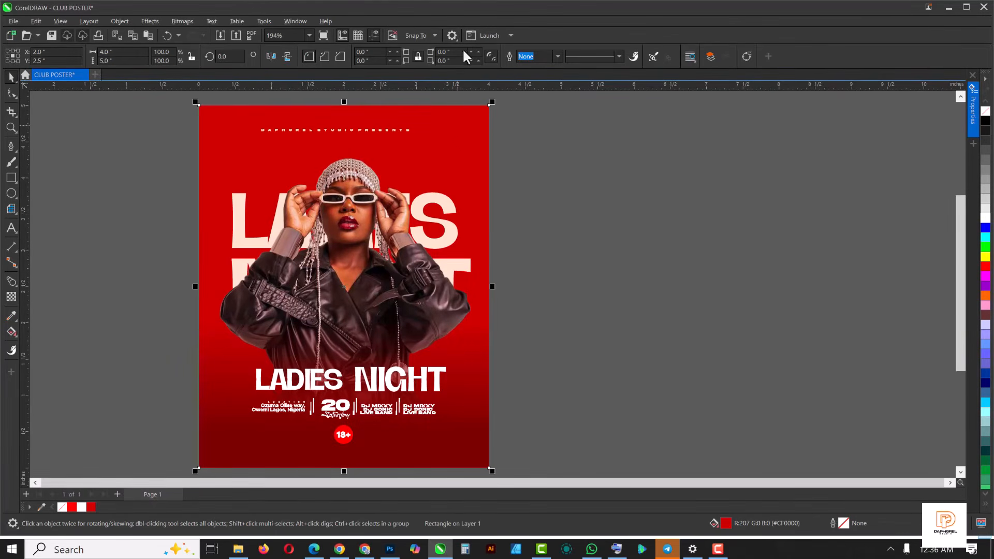
left_click(152, 21)
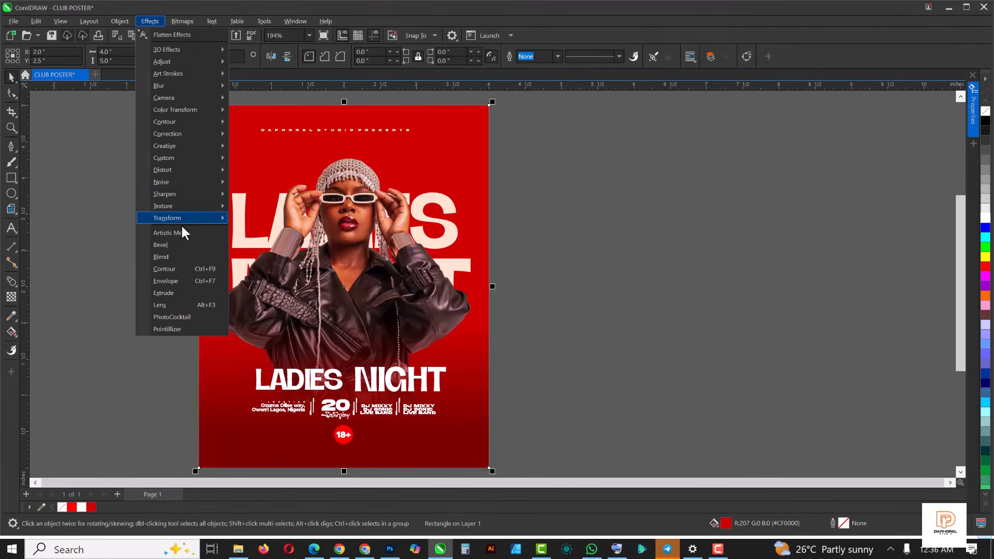
mouse_move(181, 182)
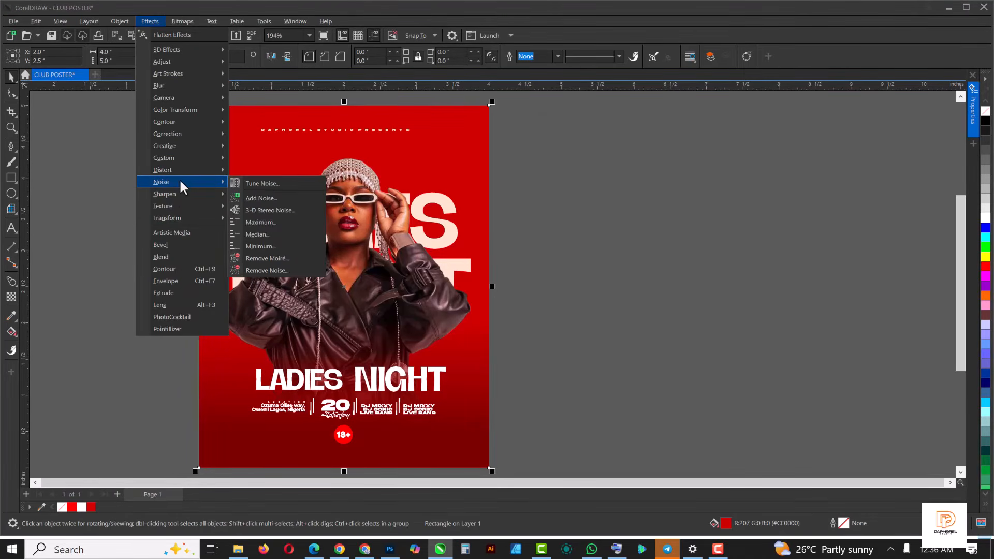
left_click(267, 200)
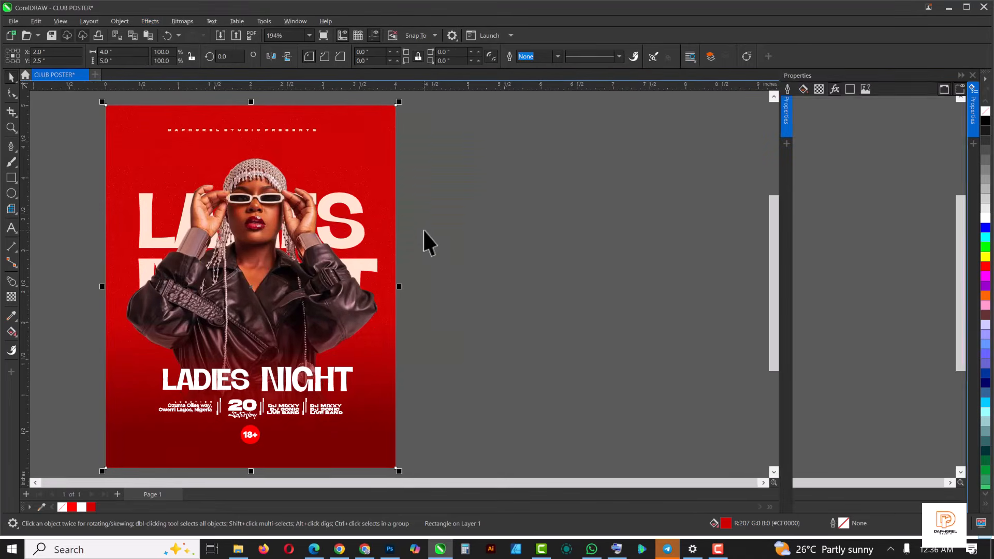
- Set the background's Gaussian noise to level 89 and density 76
left_click(907, 351)
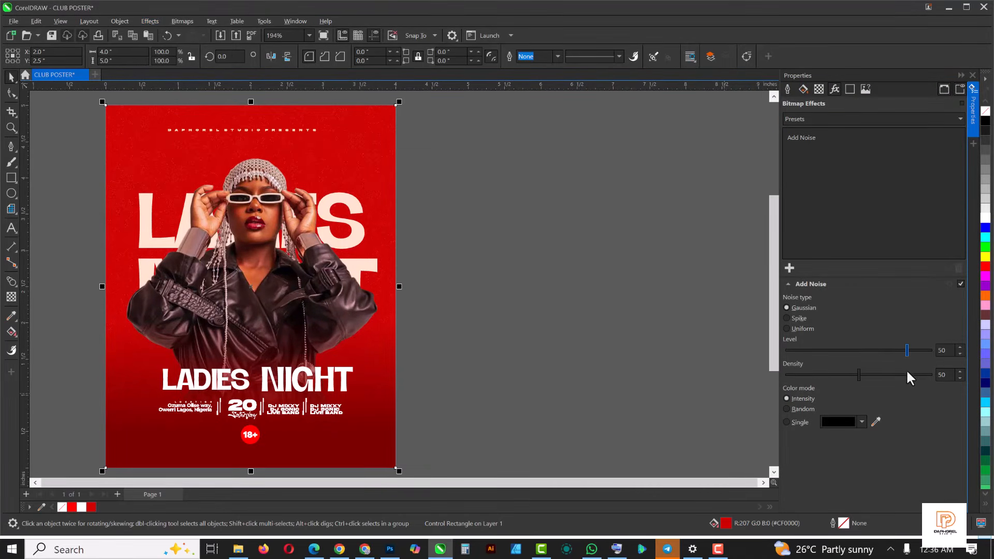
left_click(897, 374)
scroll(306, 176, "up", 5)
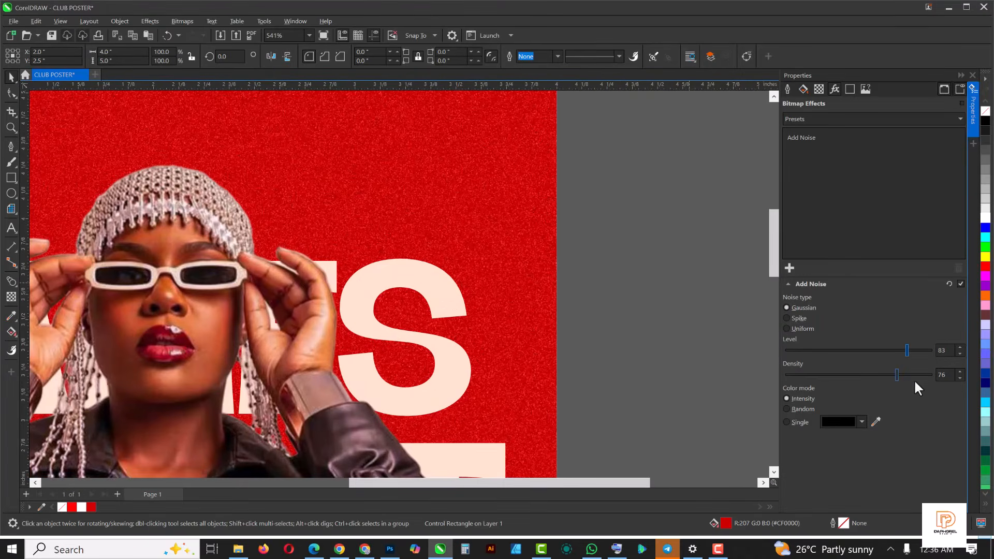
left_click(919, 350)
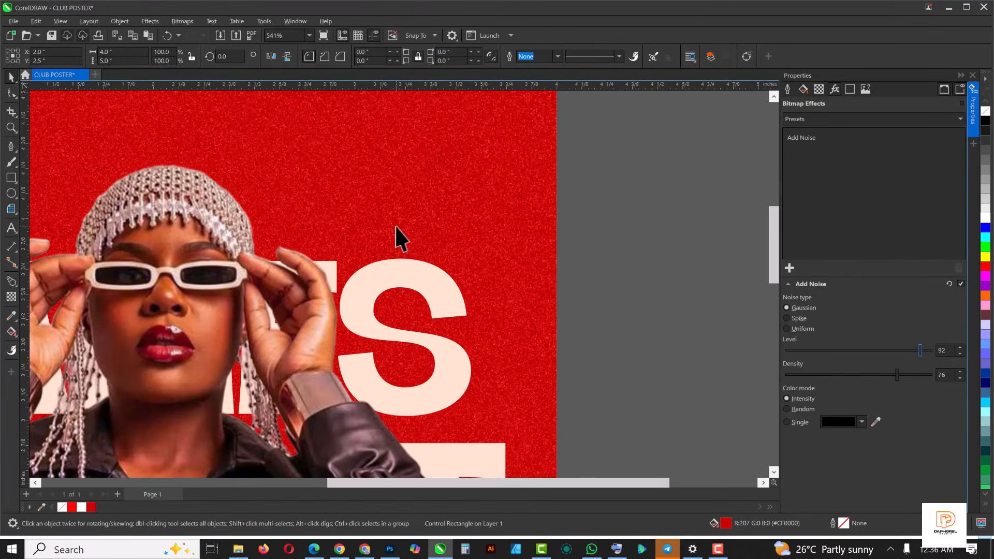
scroll(398, 239, "down", 2)
scroll(399, 238, "down", 4)
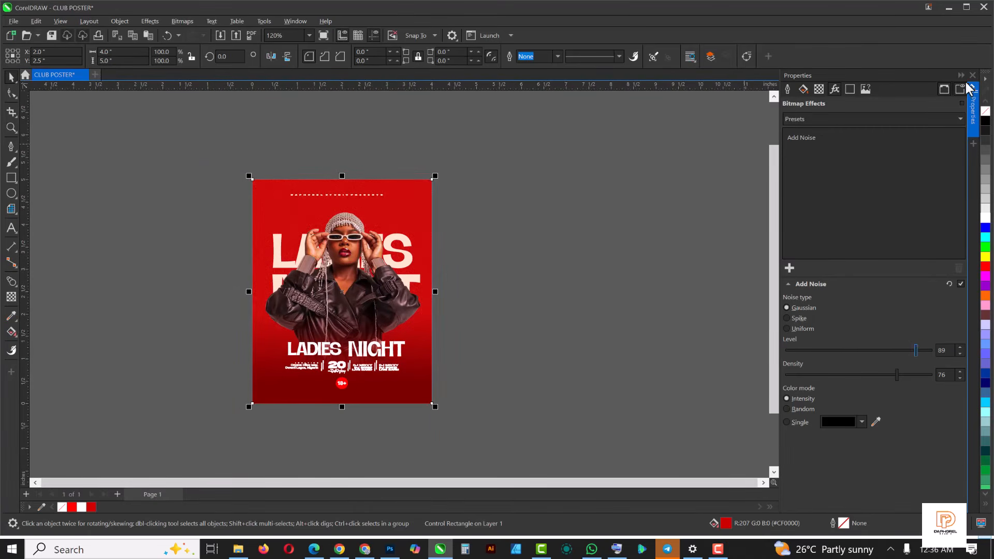
left_click(496, 241)
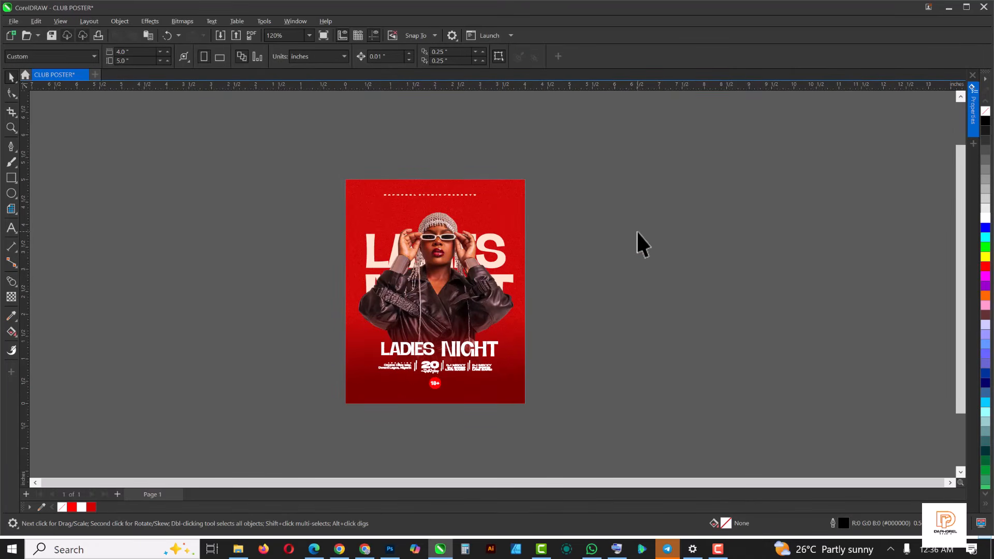
- Apply the Auto Adjust effect to the woman's photo
key("shift+F4")
left_click(484, 220)
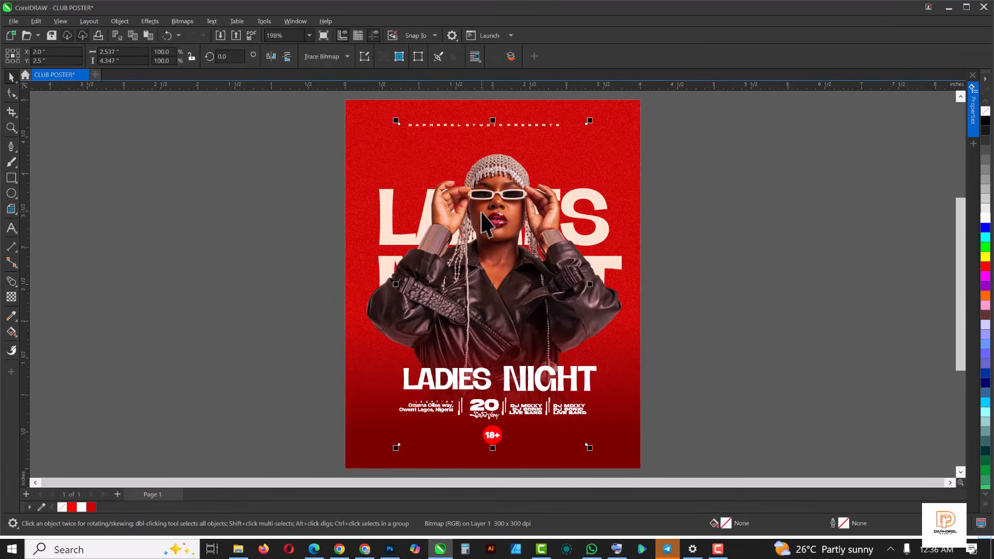
left_click(374, 316)
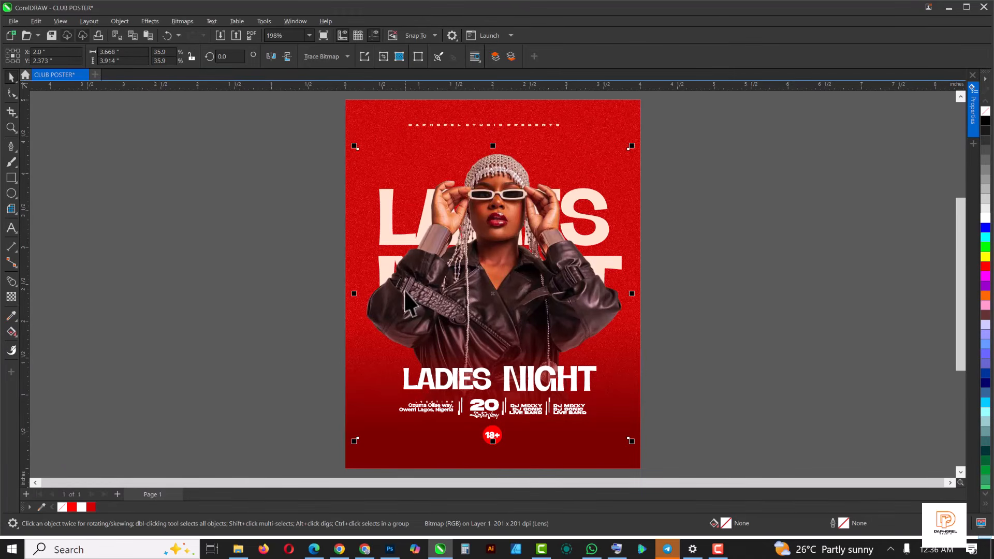
left_click_drag(493, 288, 697, 317)
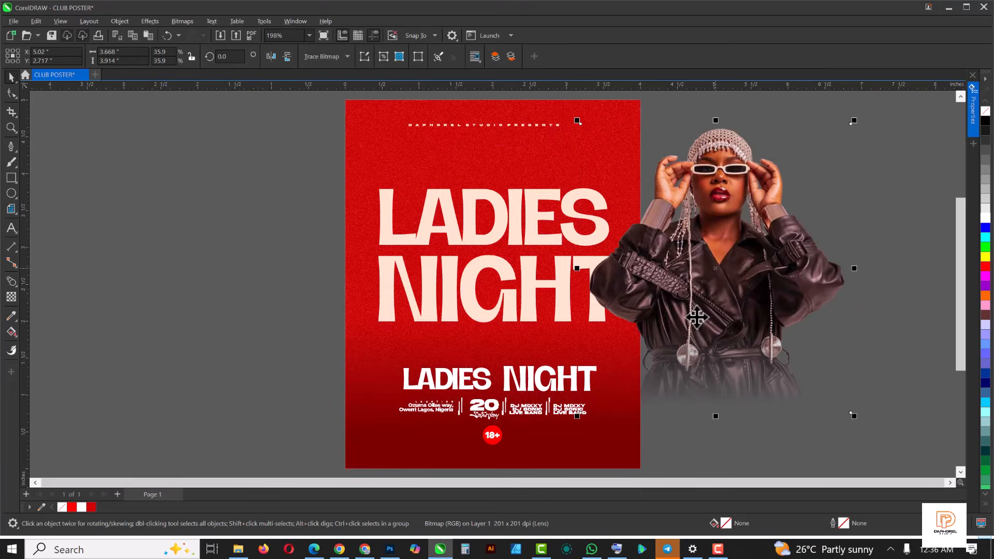
key("ctrl+z")
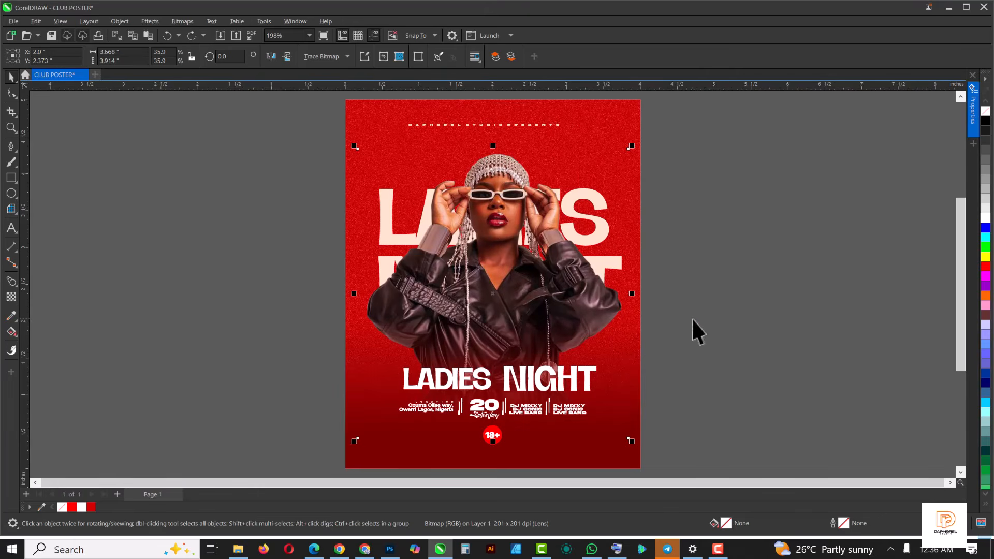
left_click(159, 20)
mouse_move(168, 61)
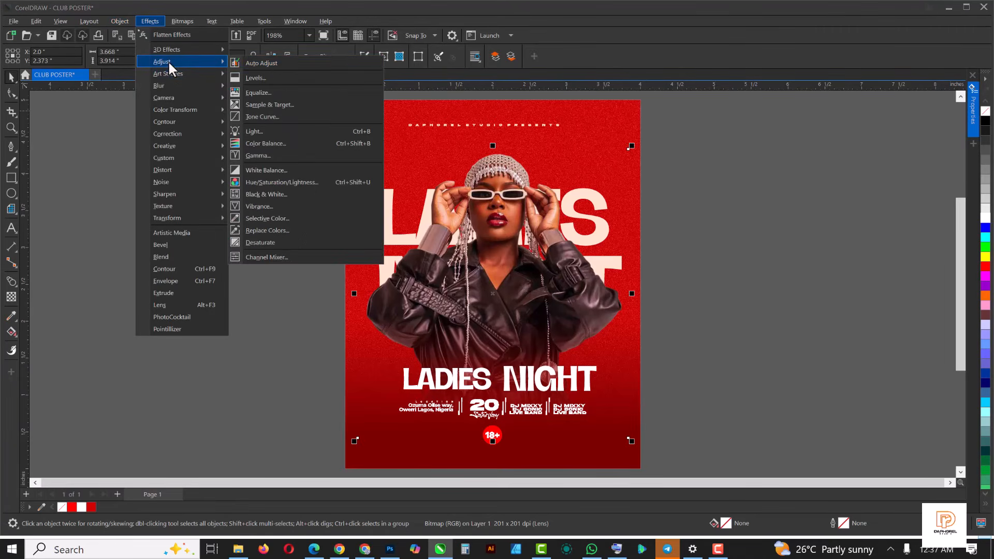
left_click(268, 65)
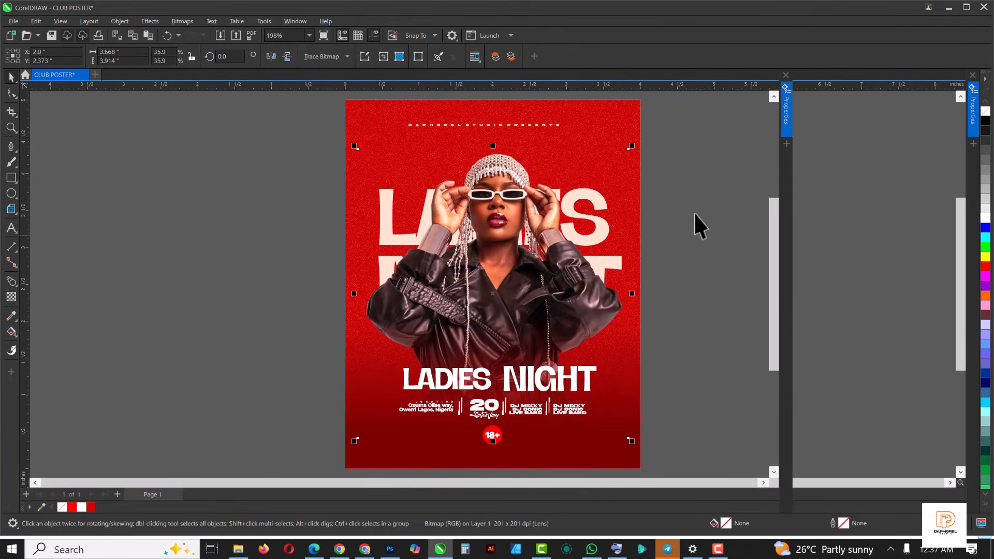
left_click(961, 75)
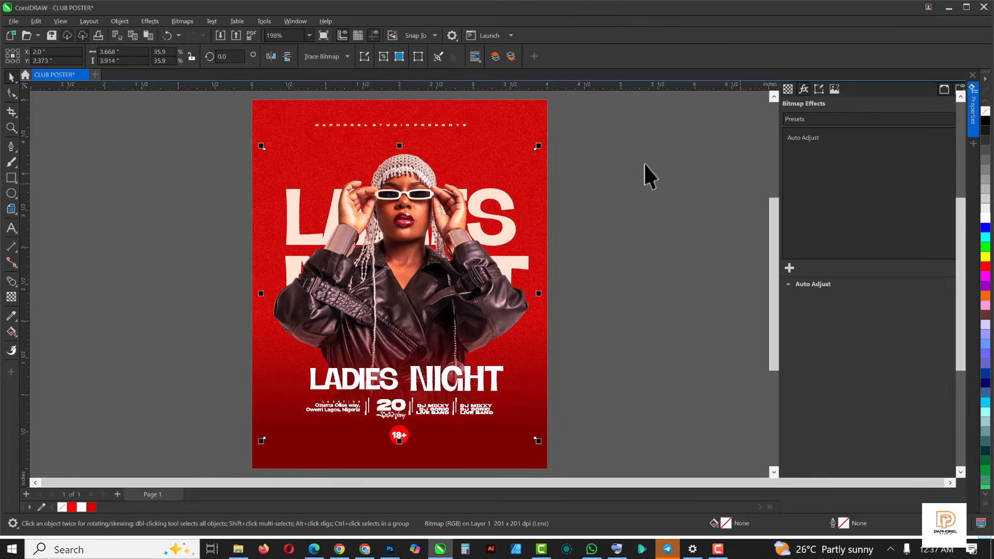
left_click(740, 171)
- Darken the deep red fill of the faded rectangle at the poster's bottom by mixing in black
left_click(537, 217)
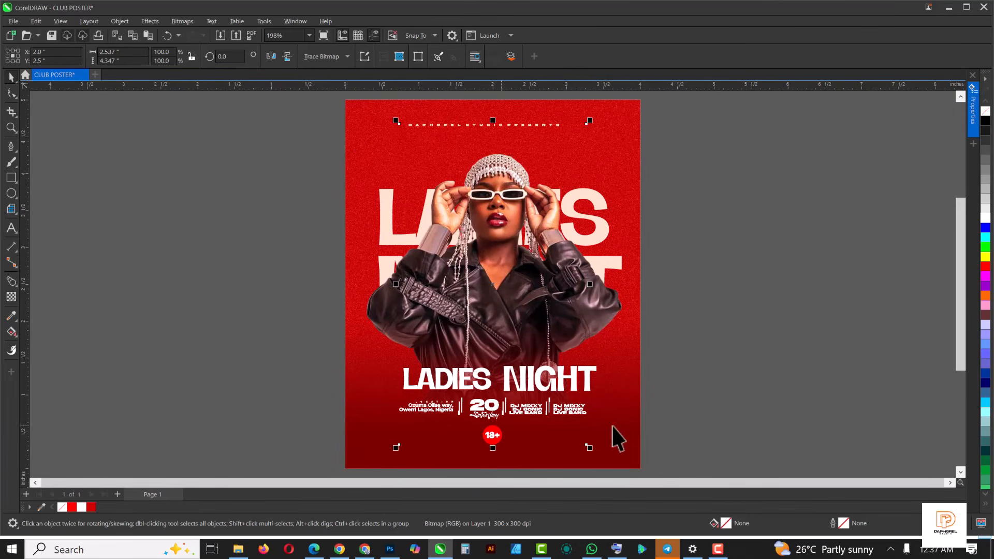
left_click(622, 442)
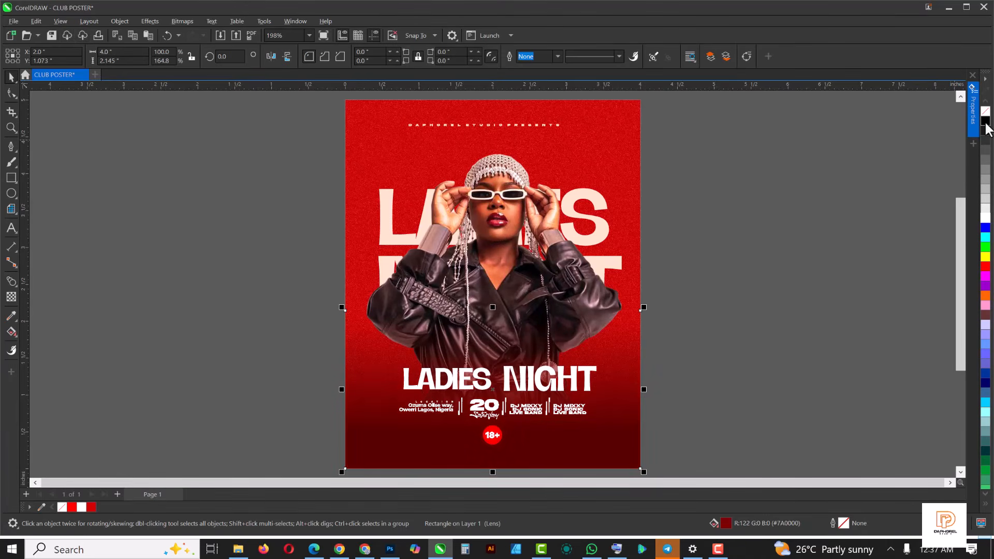
left_click(754, 231)
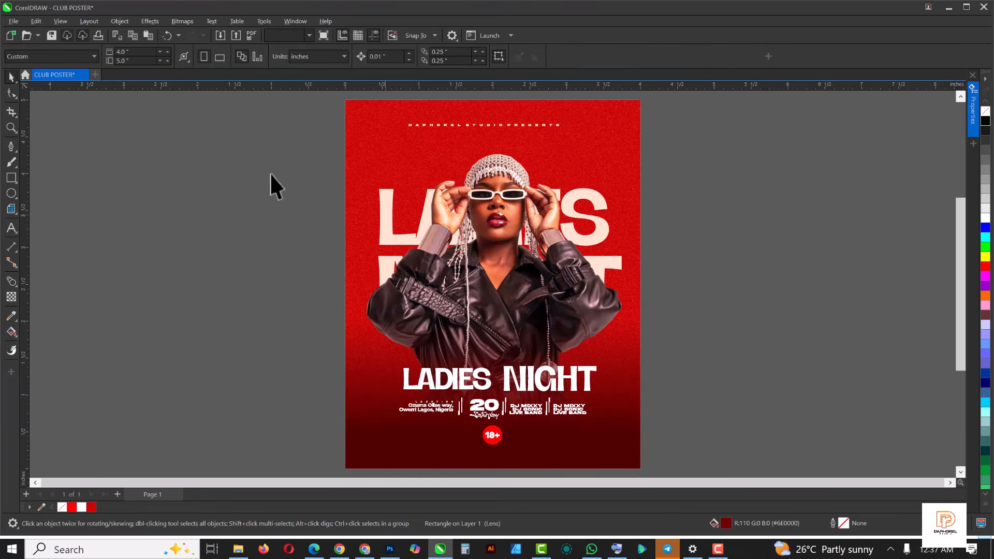
left_click(717, 550)
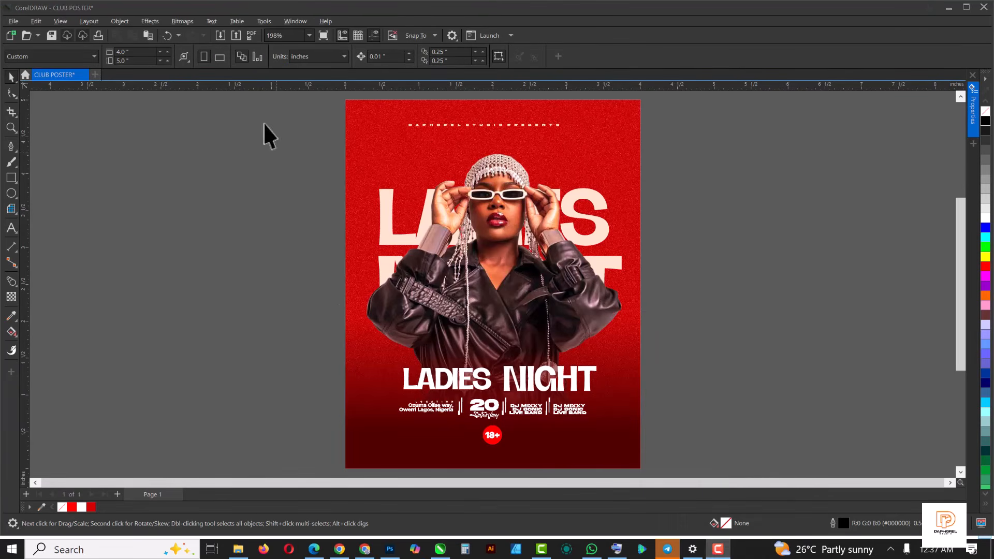